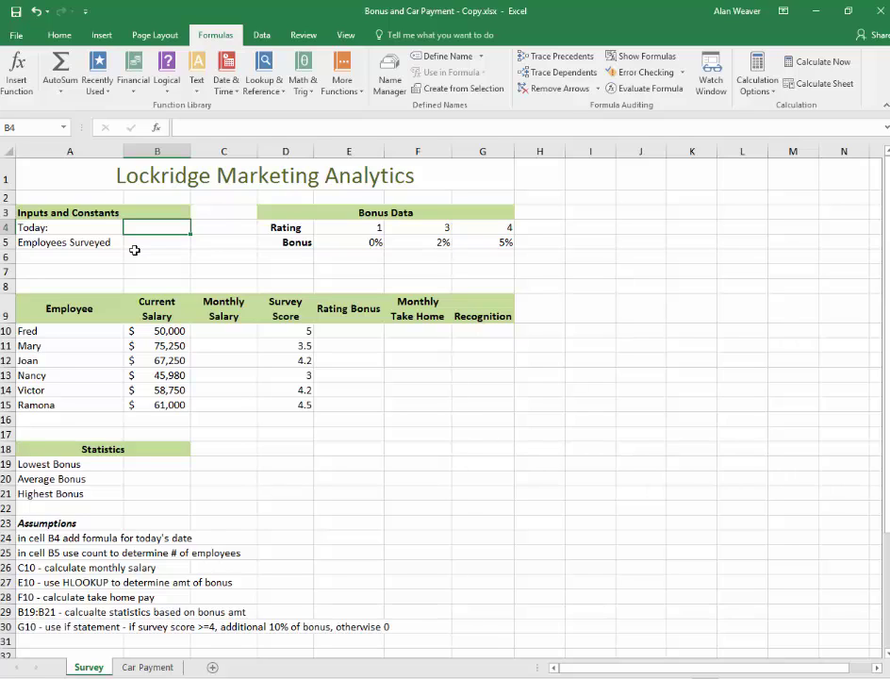
Step: Insert the TODAY function in cell B4 to show the current date
click(42, 537)
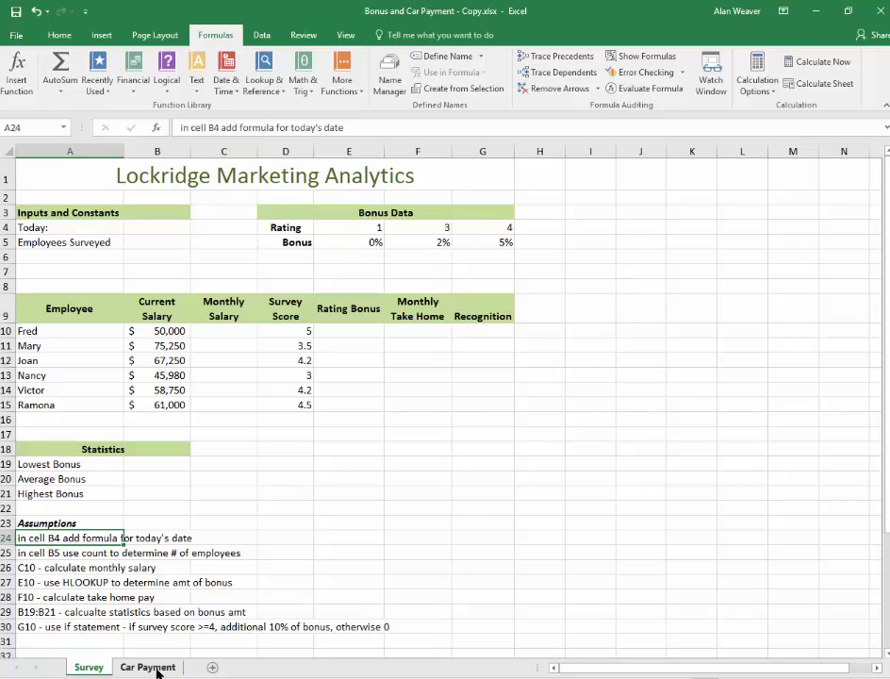
click(154, 226)
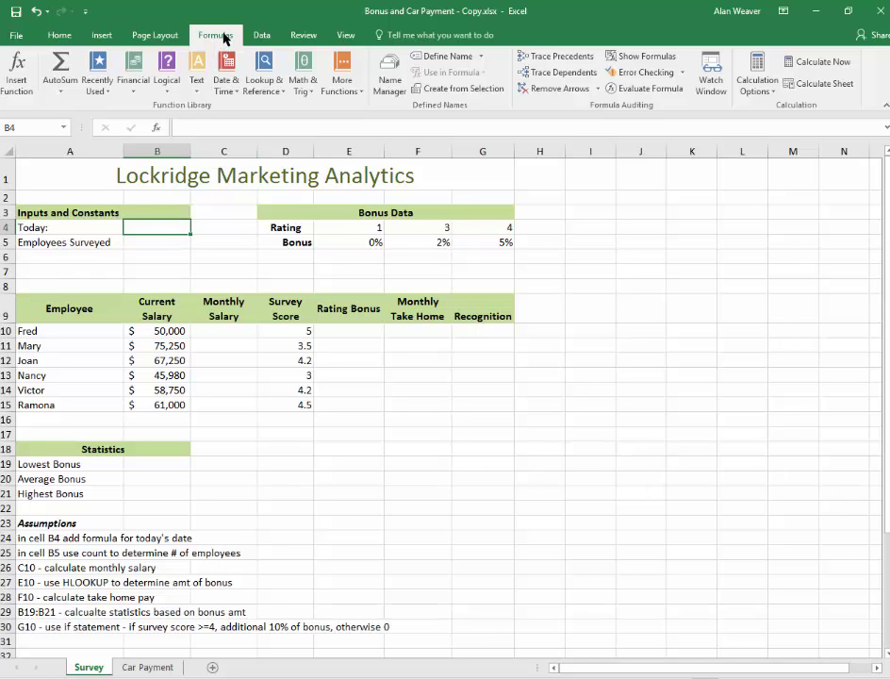
click(225, 83)
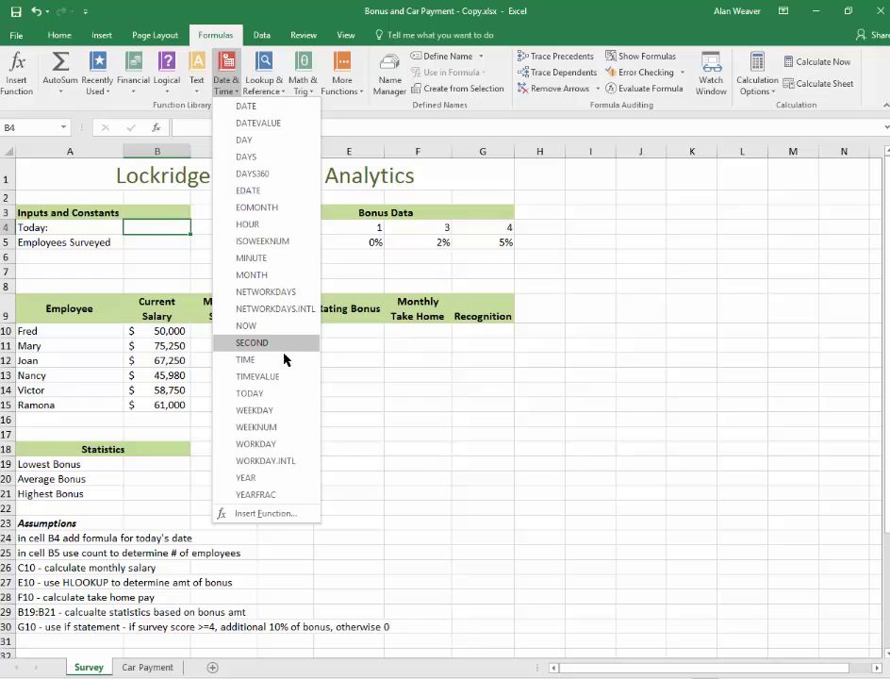
click(271, 393)
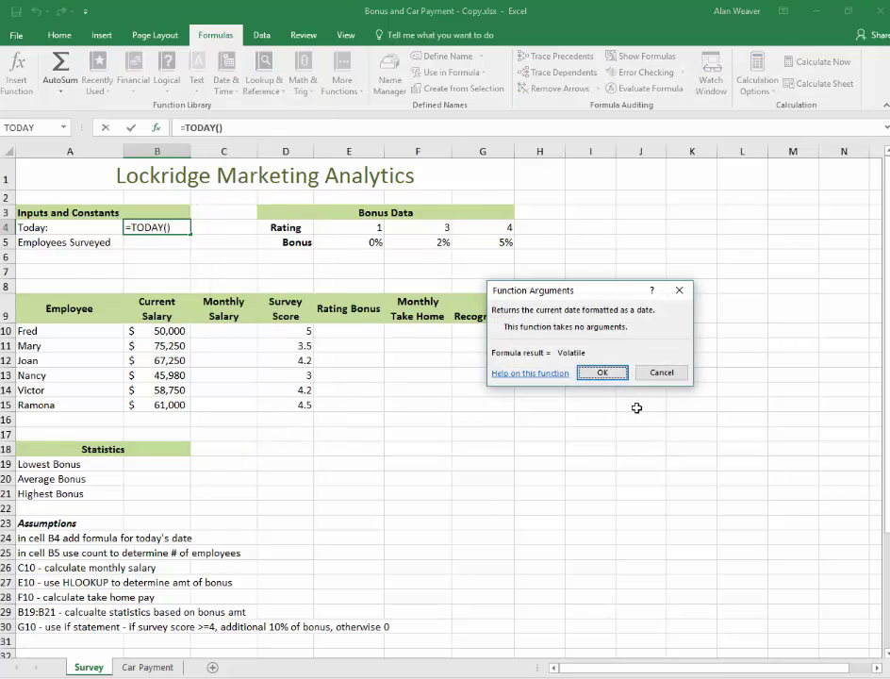
click(604, 373)
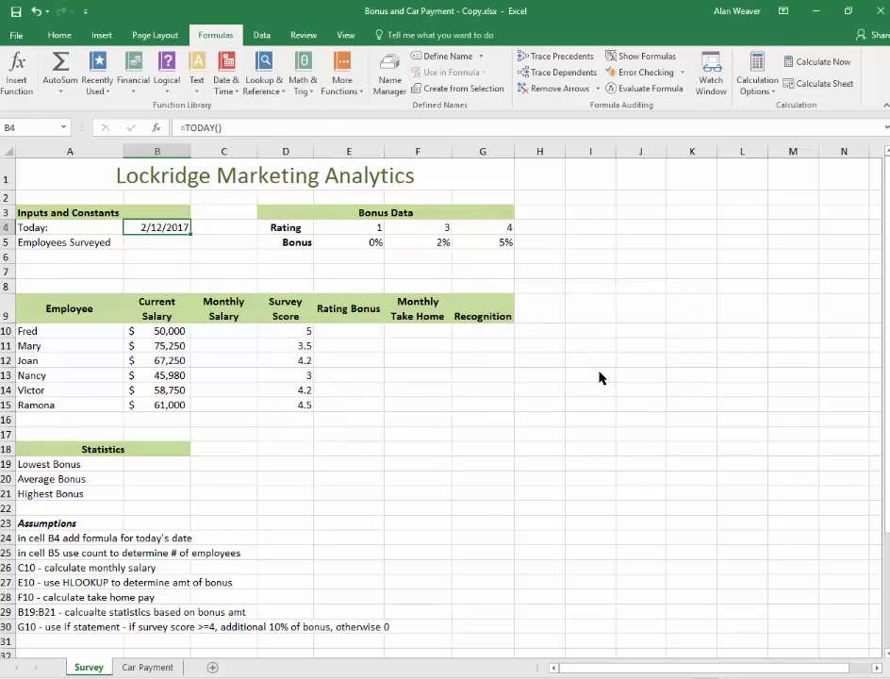
Step: Enter a COUNT formula over the employee names A10:A15 in cell B5
click(151, 243)
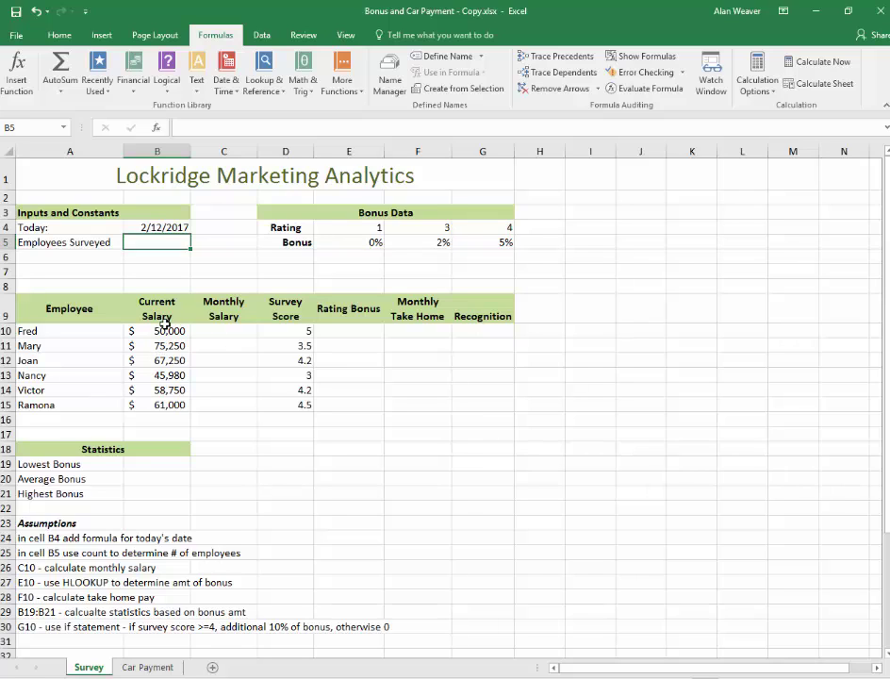
drag(162, 327, 162, 405)
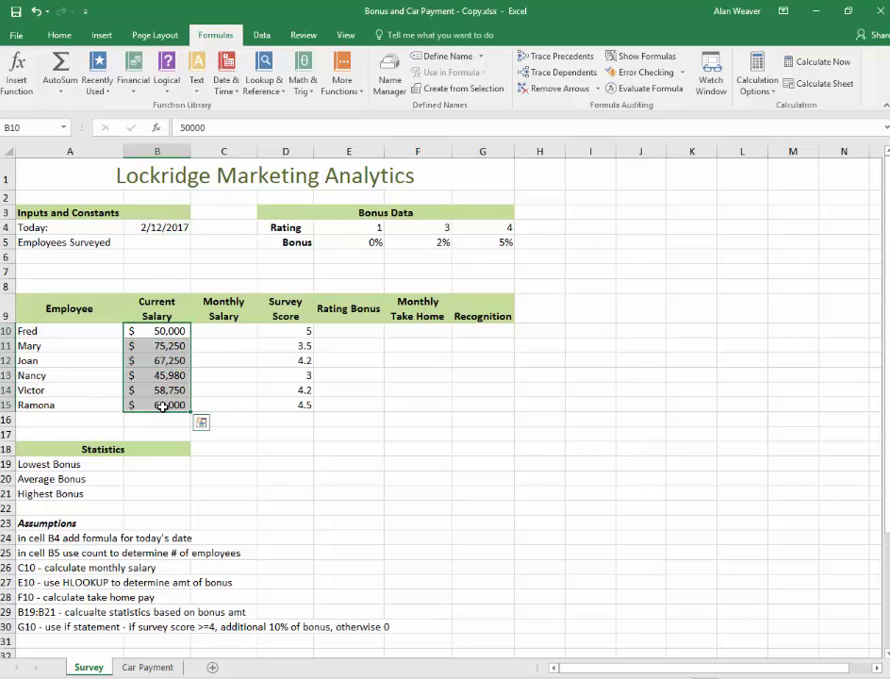
click(125, 244)
drag(38, 332, 39, 404)
click(152, 242)
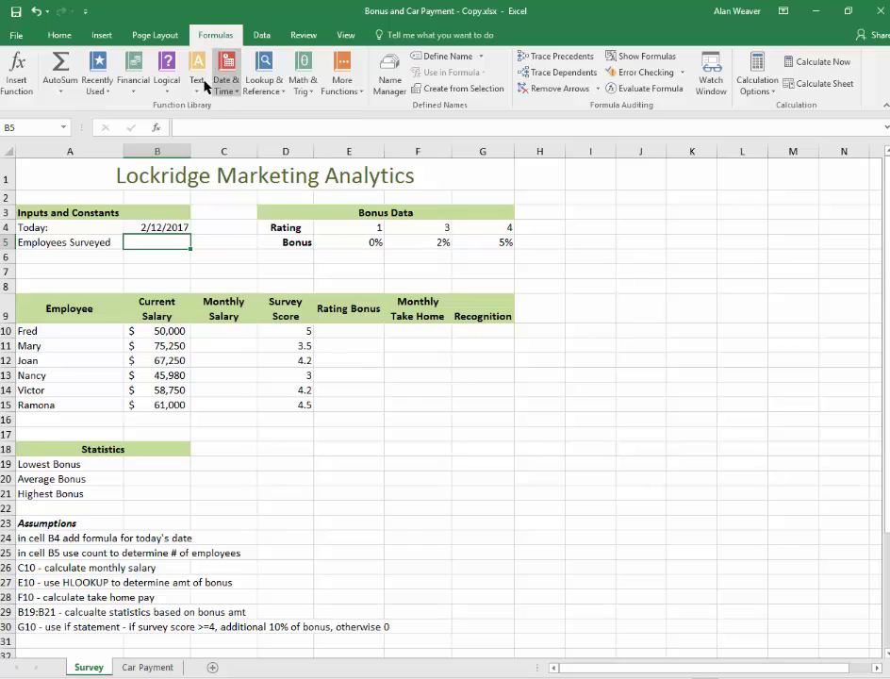
click(44, 37)
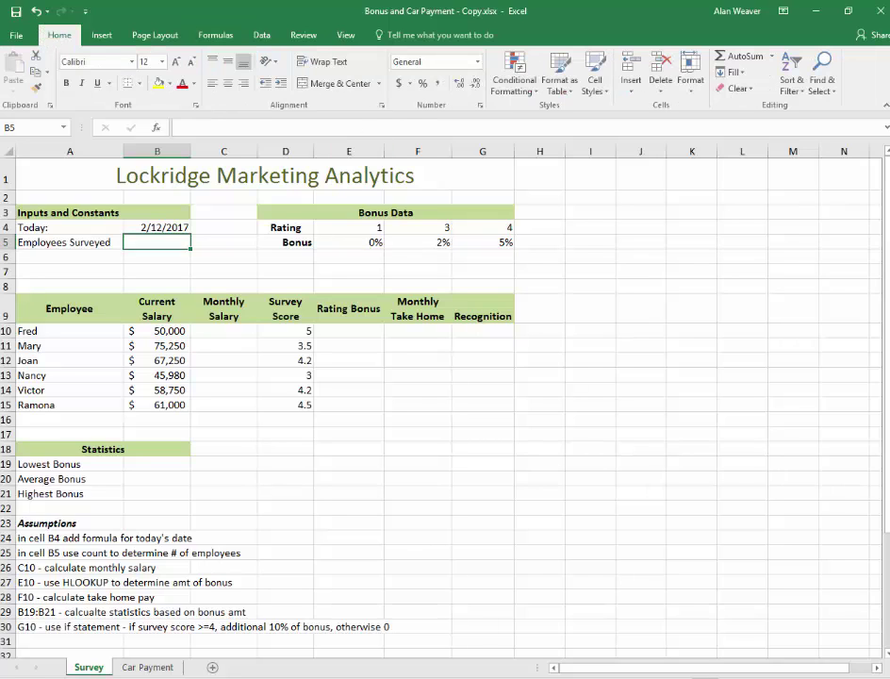
click(771, 59)
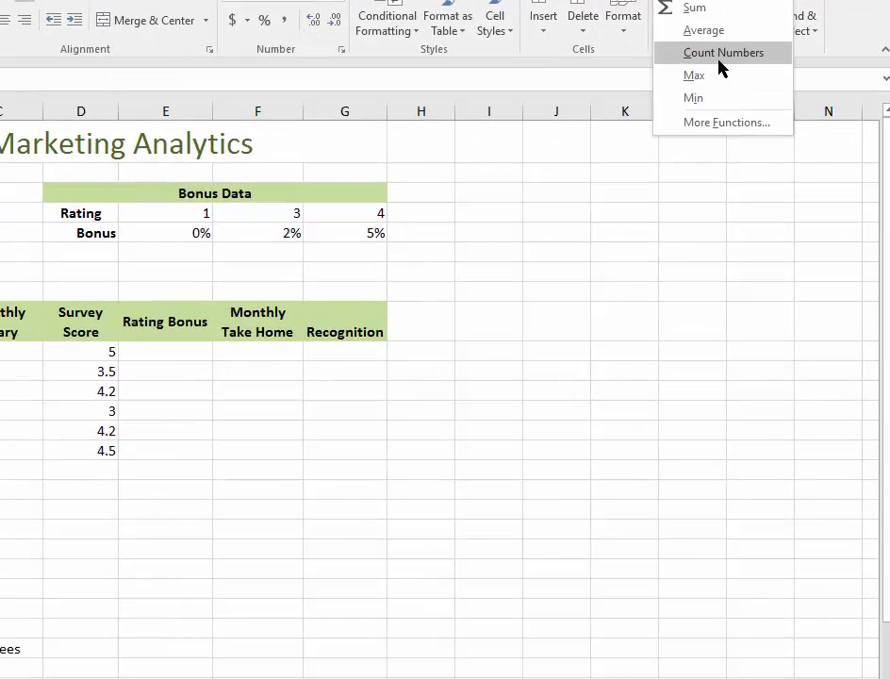
click(761, 109)
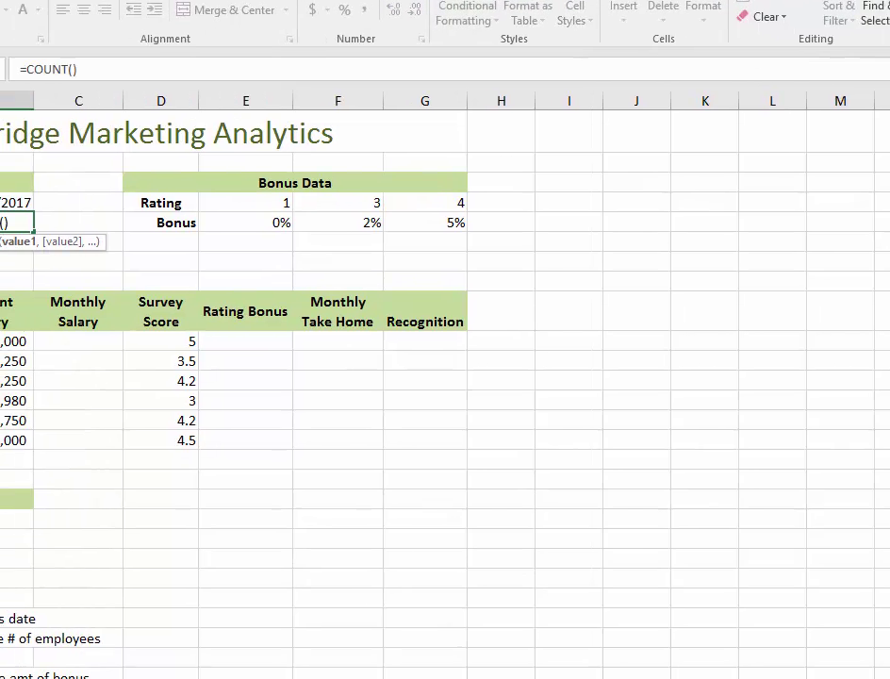
drag(68, 312, 63, 408)
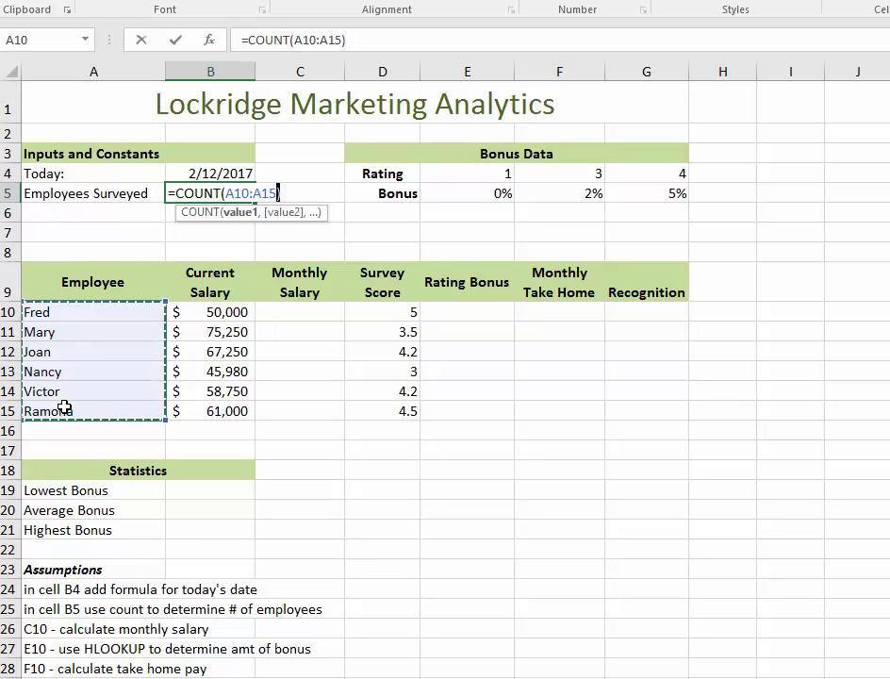
key(ctrl+Return)
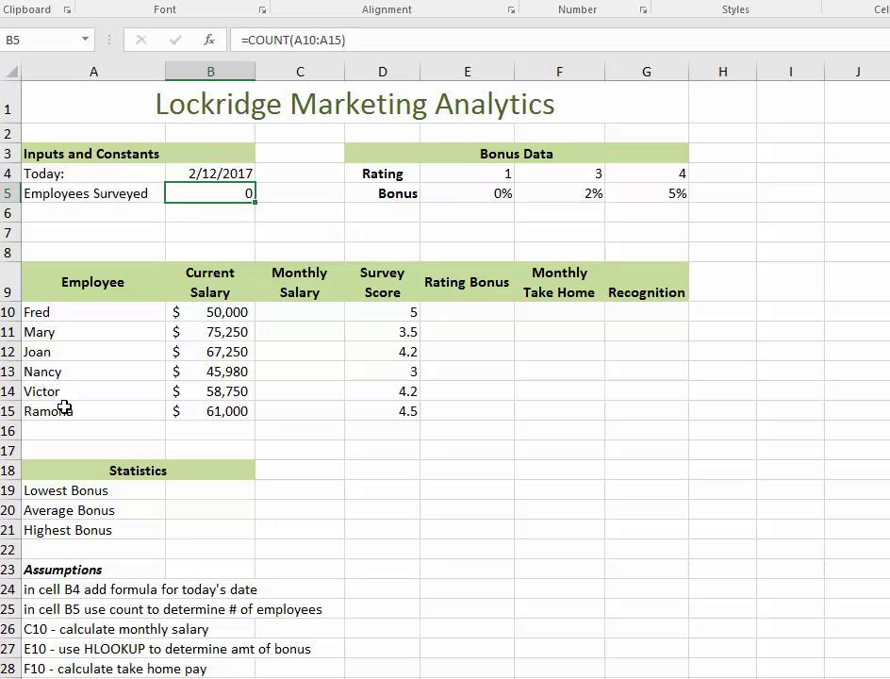
Step: Change the function in the B5 formula to COUNTA, keeping the range A10:A15
click(286, 41)
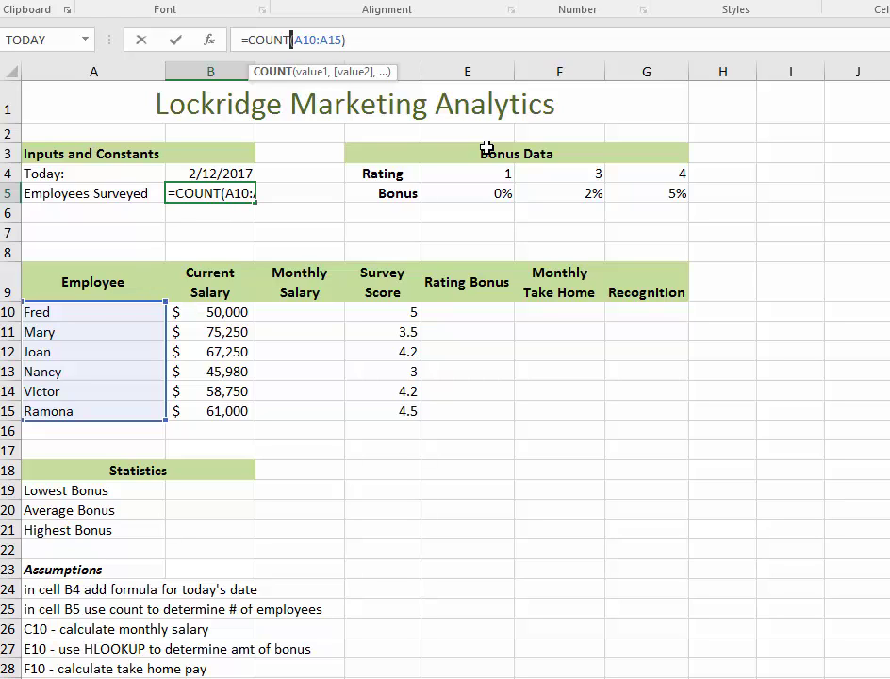
text(a)
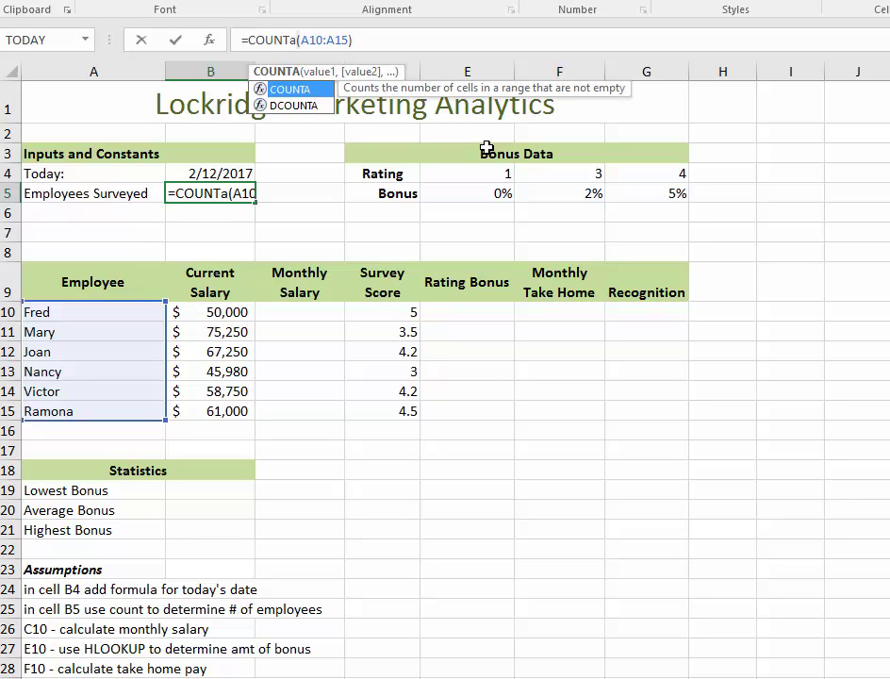
key(Return)
key(Up)
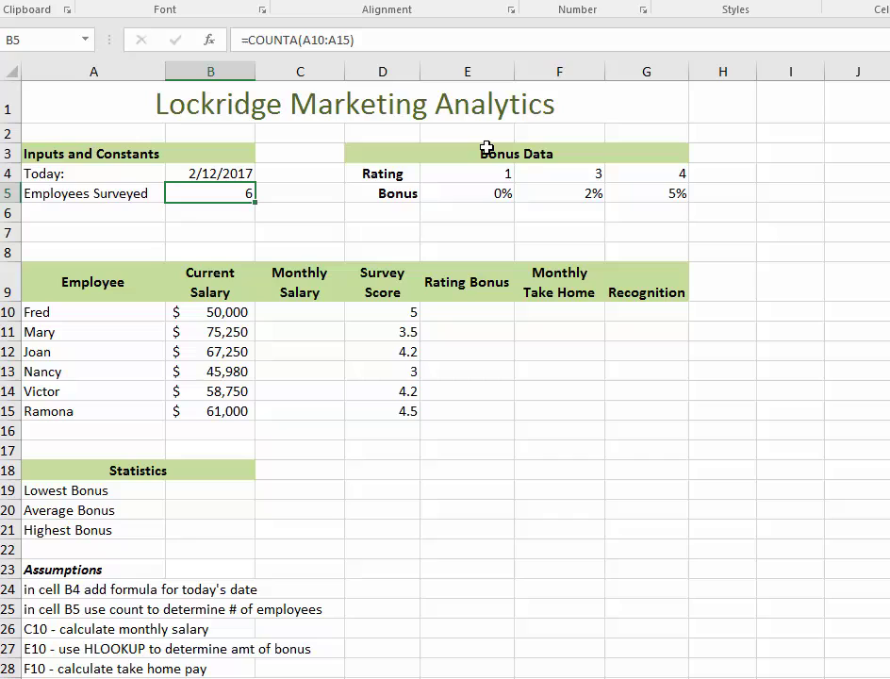
Step: Calculate the monthly salary in C10 with =B10/12 and fill the formula down through C15
key(Down)
key(Down)
key(Down)
key(Down)
key(Down)
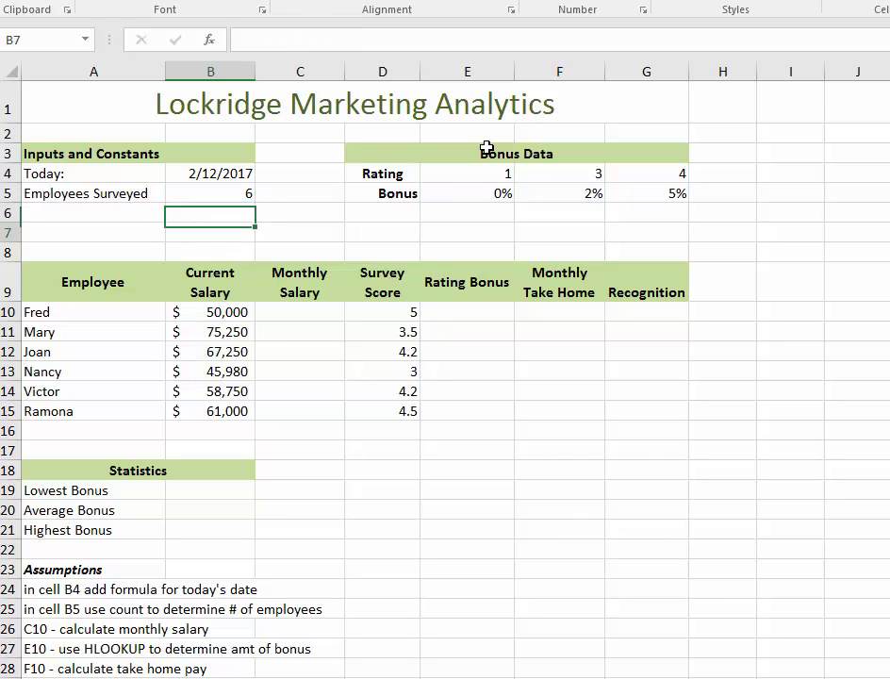
key(Right)
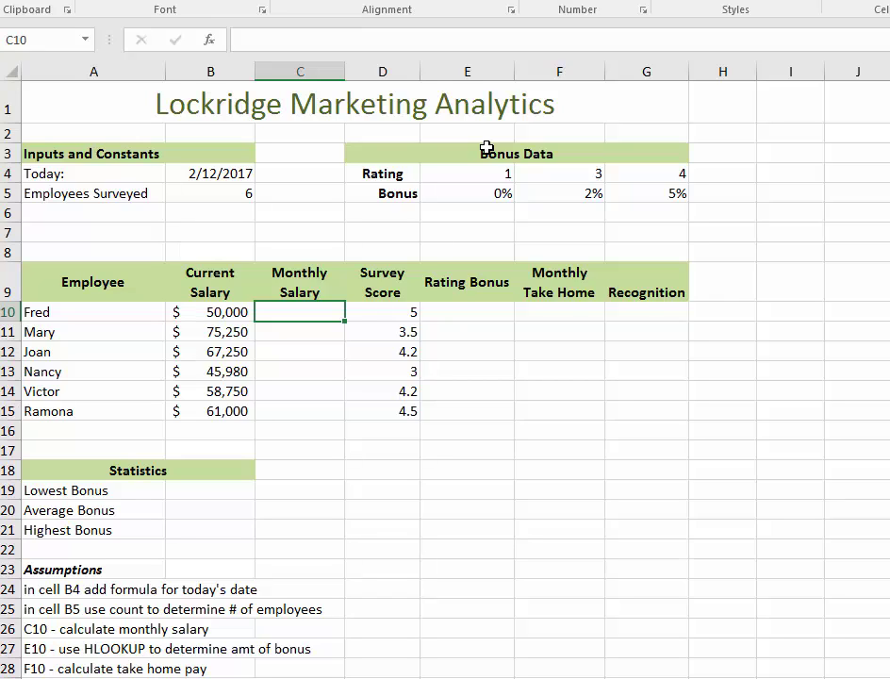
text(=)
key(Left)
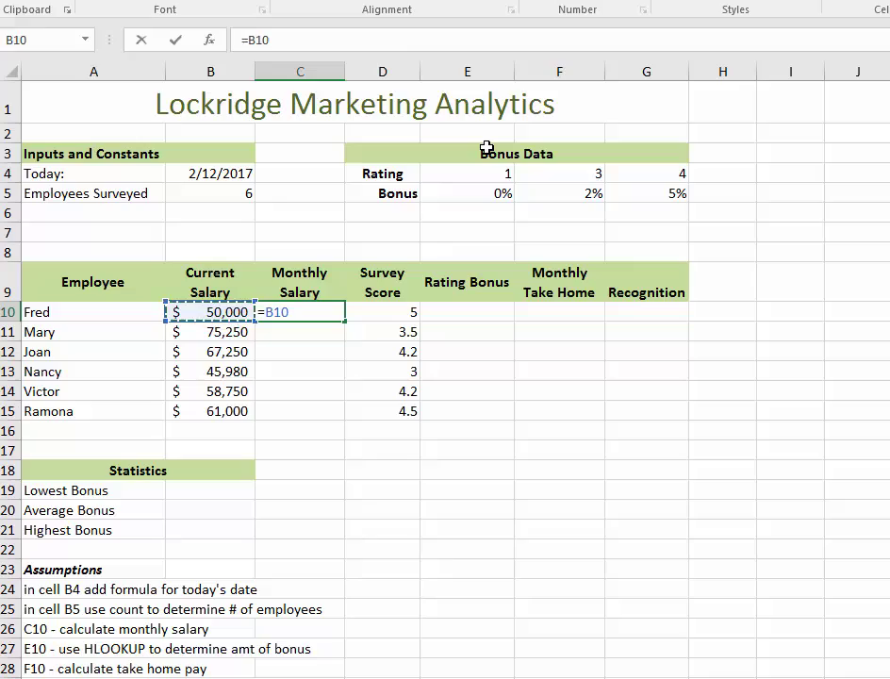
text(/12)
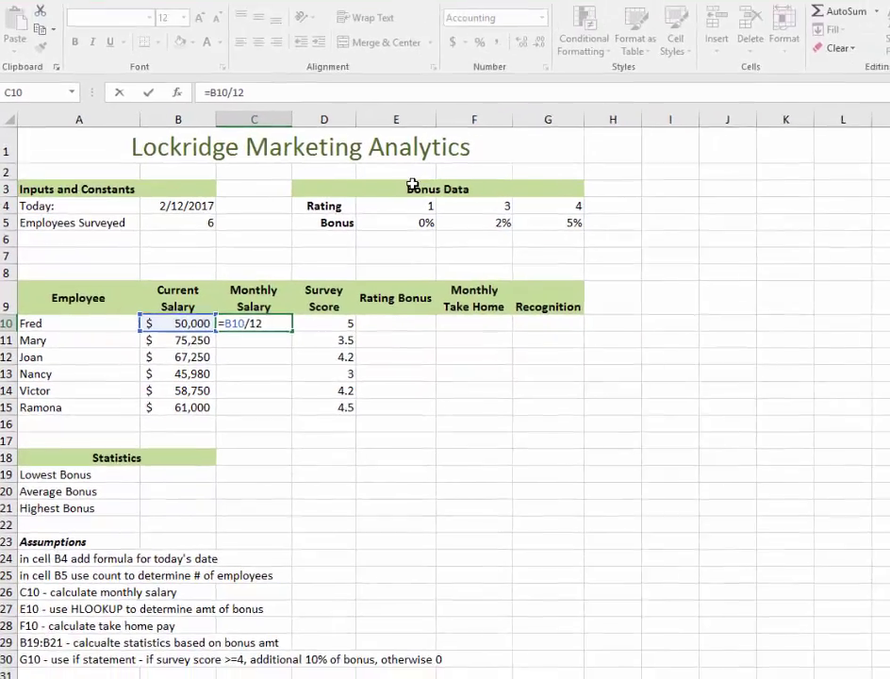
key(ctrl+Return)
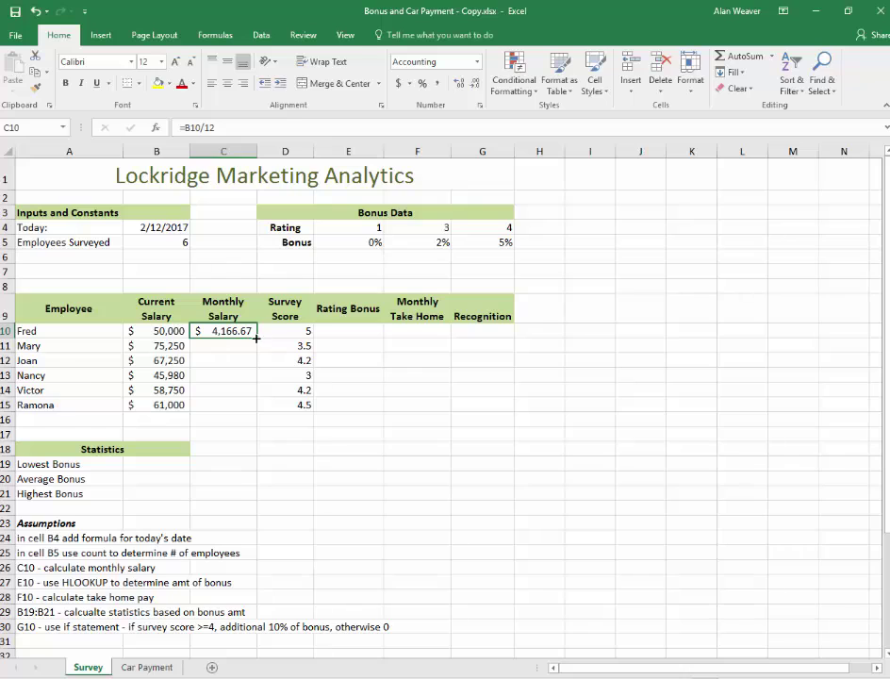
double_click(255, 336)
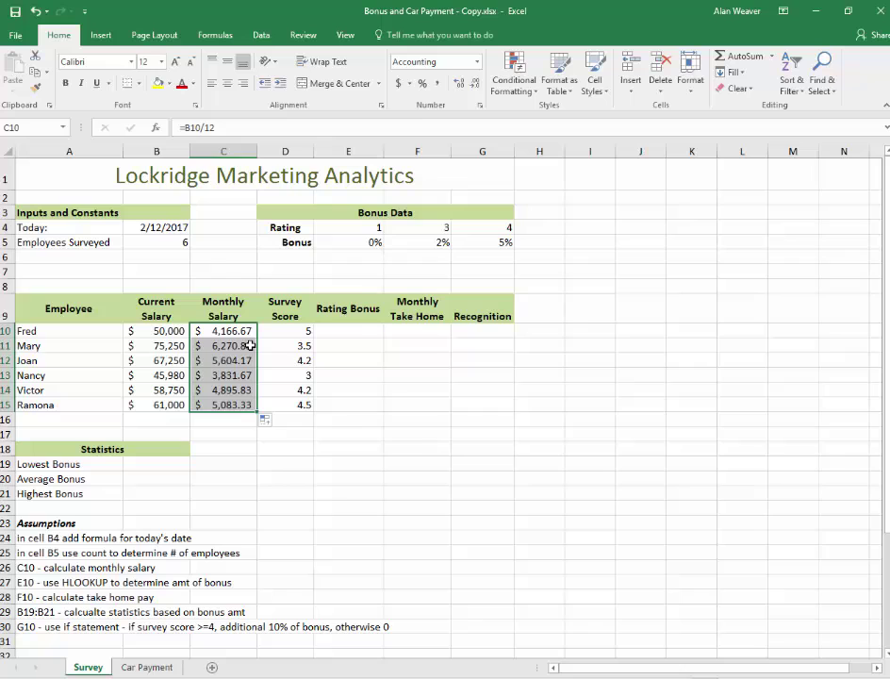
click(342, 329)
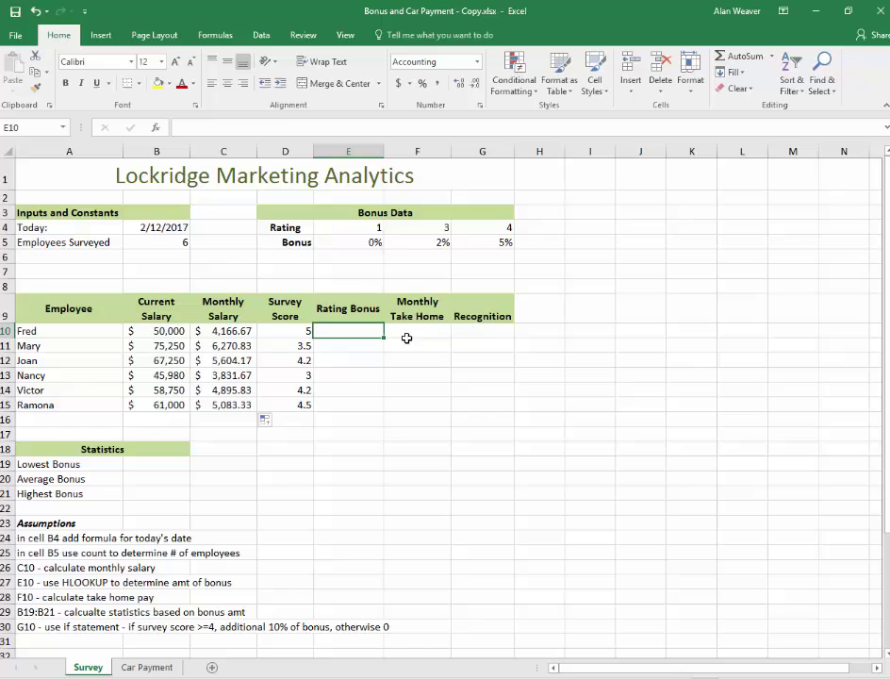
click(285, 229)
drag(285, 229, 502, 244)
click(299, 243)
drag(299, 243, 482, 243)
click(629, 302)
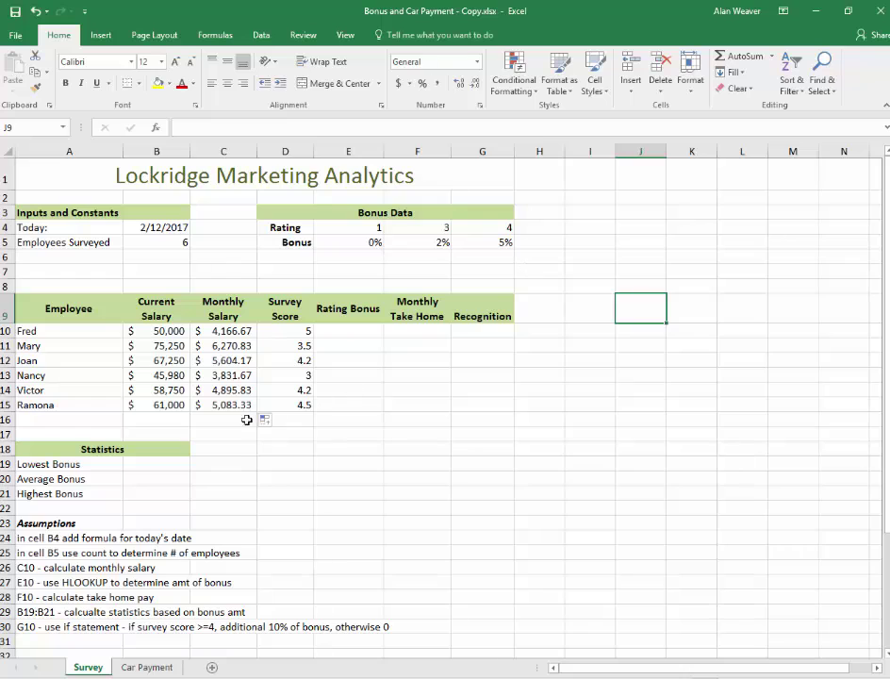
Step: Start the rating bonus formula in E10 as C10 multiplied by an HLOOKUP function, keeping the Bonus Data table uncovered by the arguments dialog
click(348, 328)
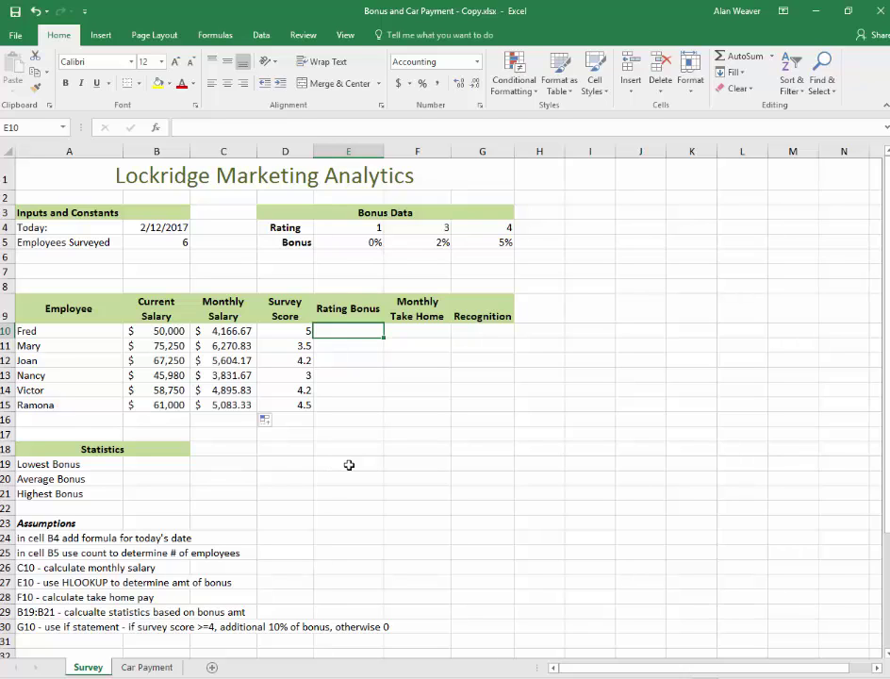
text(=)
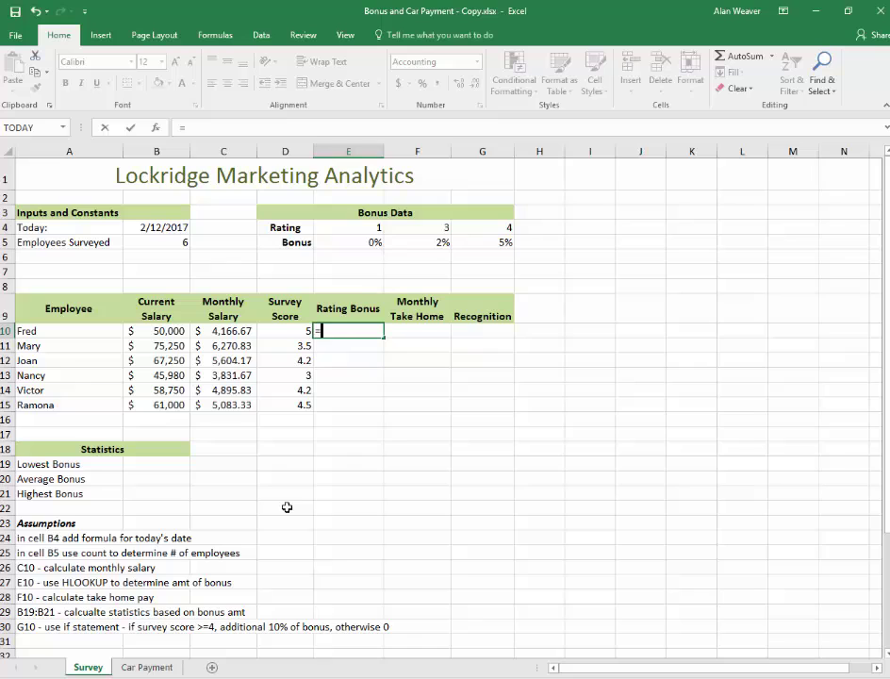
click(214, 331)
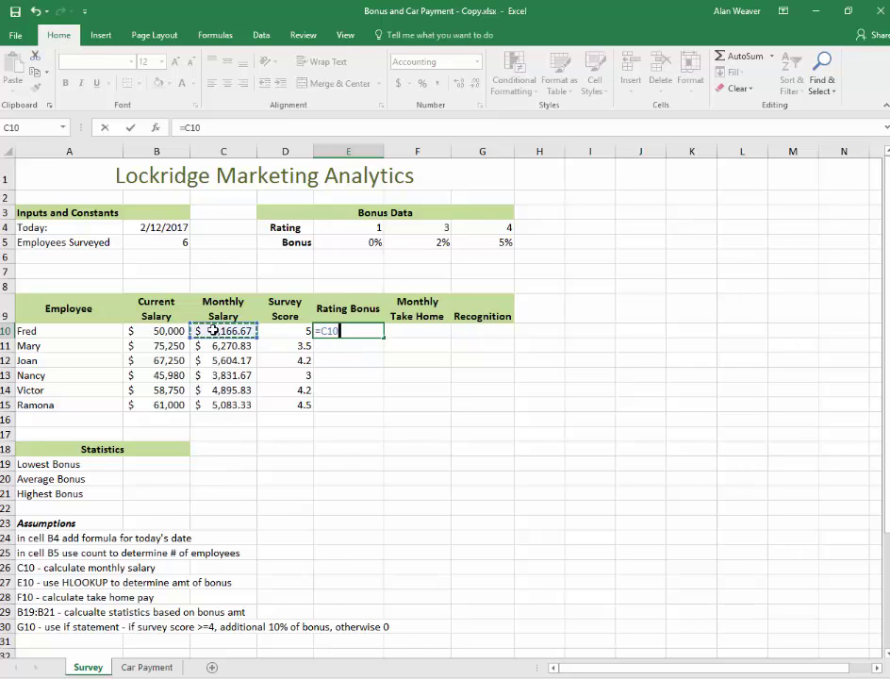
text(*)
click(203, 37)
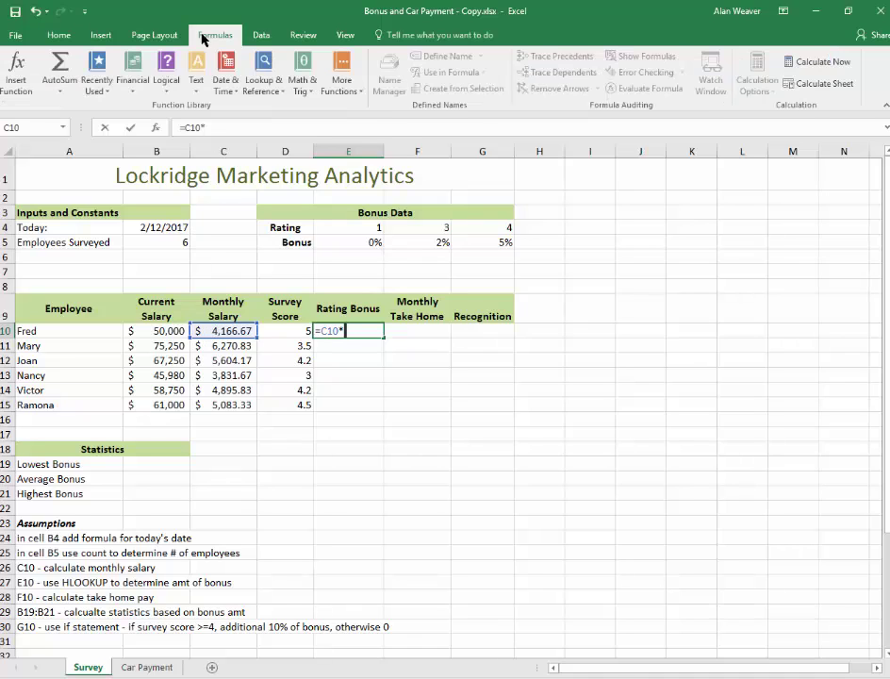
click(260, 75)
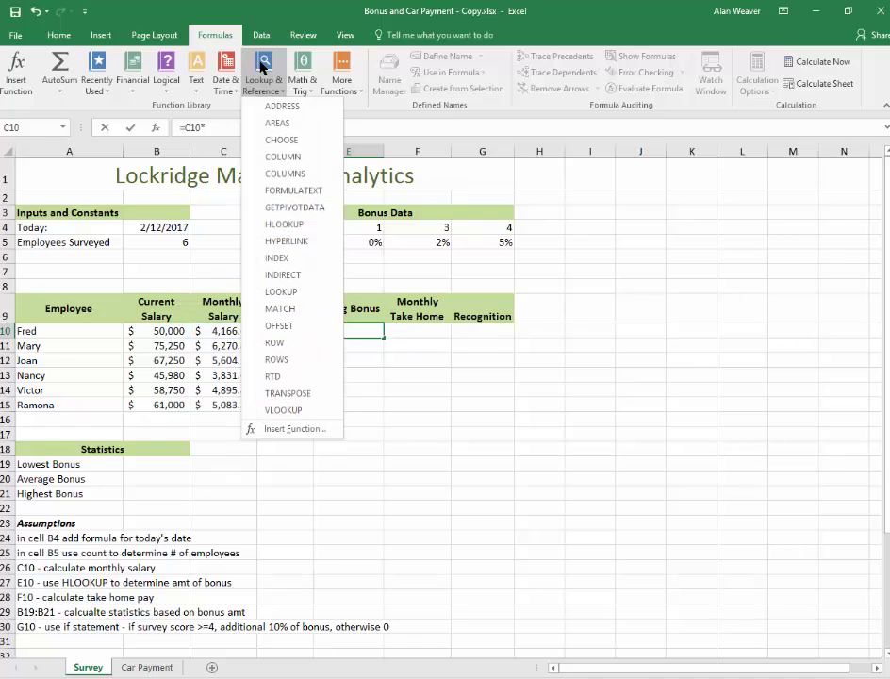
click(300, 225)
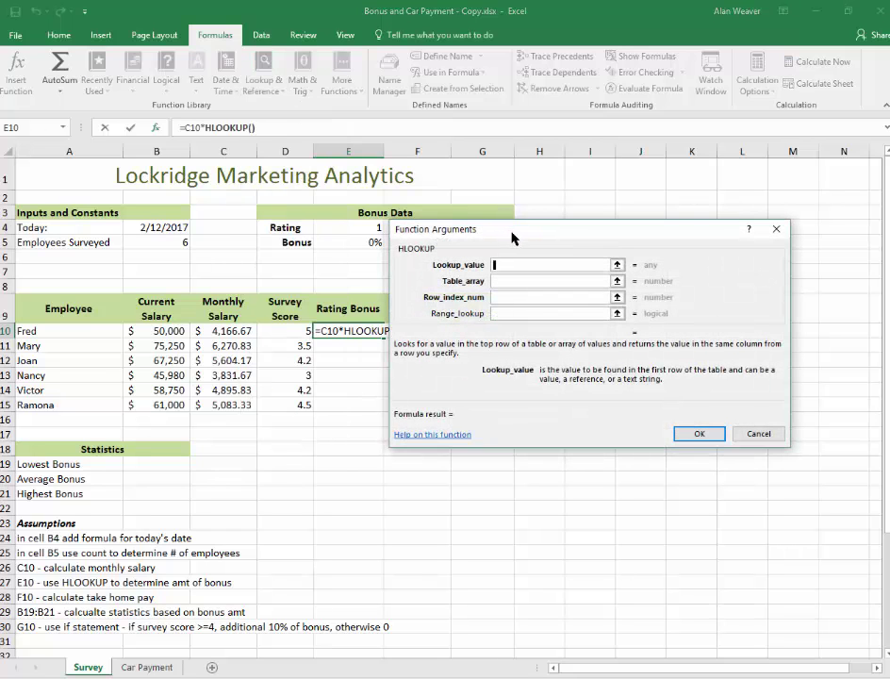
drag(508, 233, 687, 251)
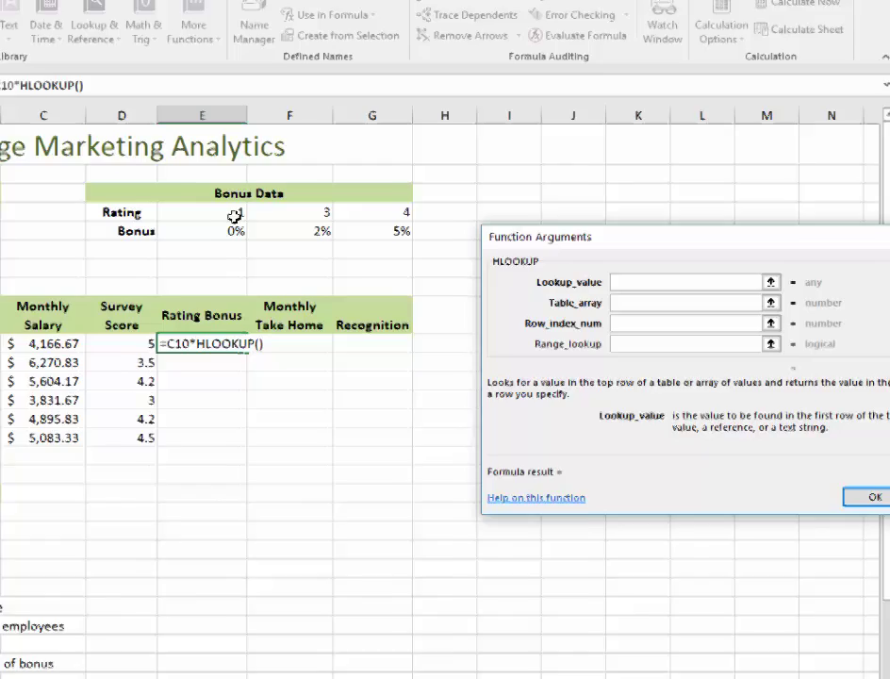
click(353, 229)
drag(194, 227, 353, 228)
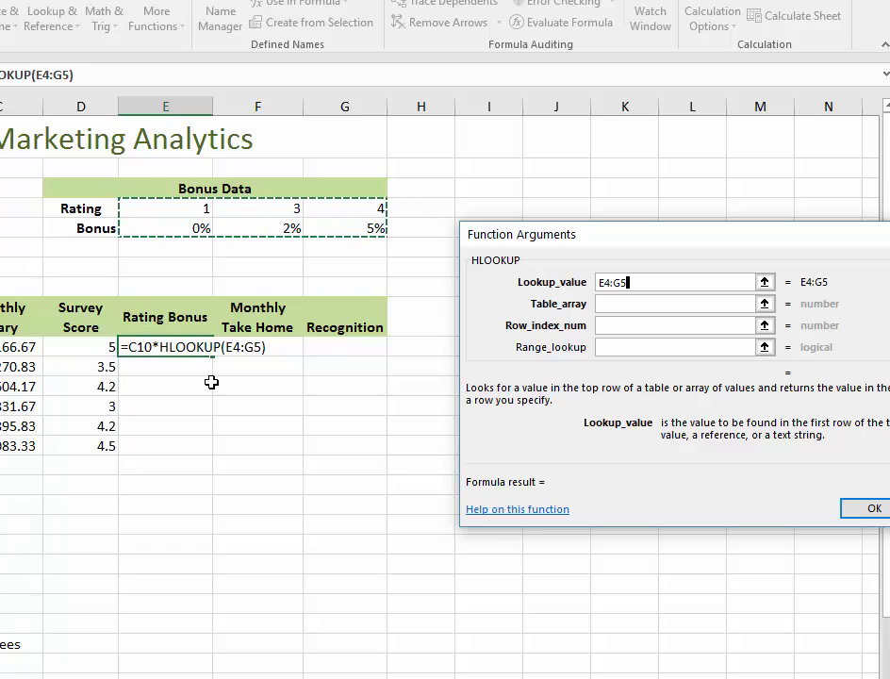
key(F4)
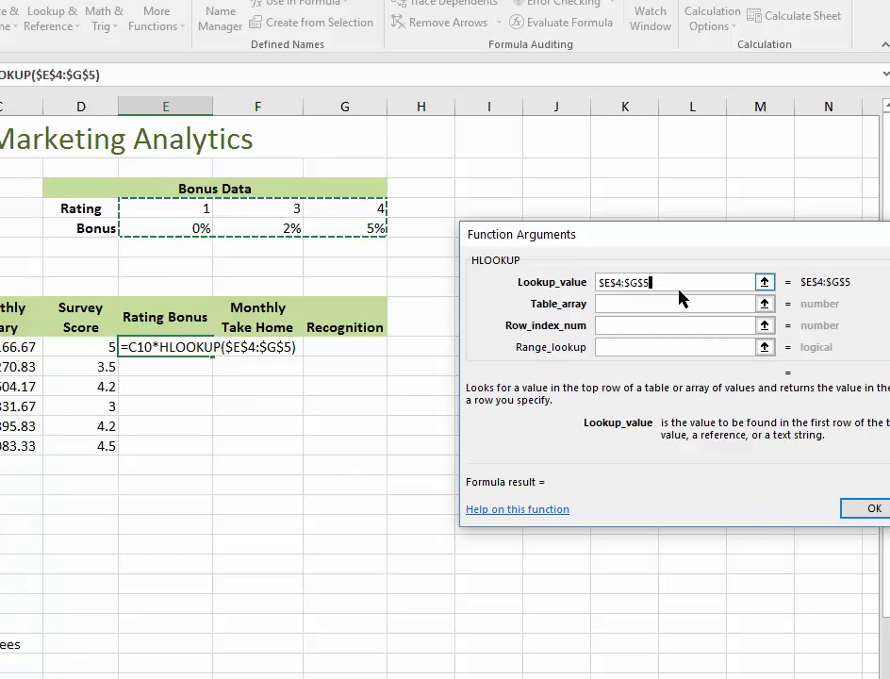
drag(671, 280, 595, 281)
key(BackSpace)
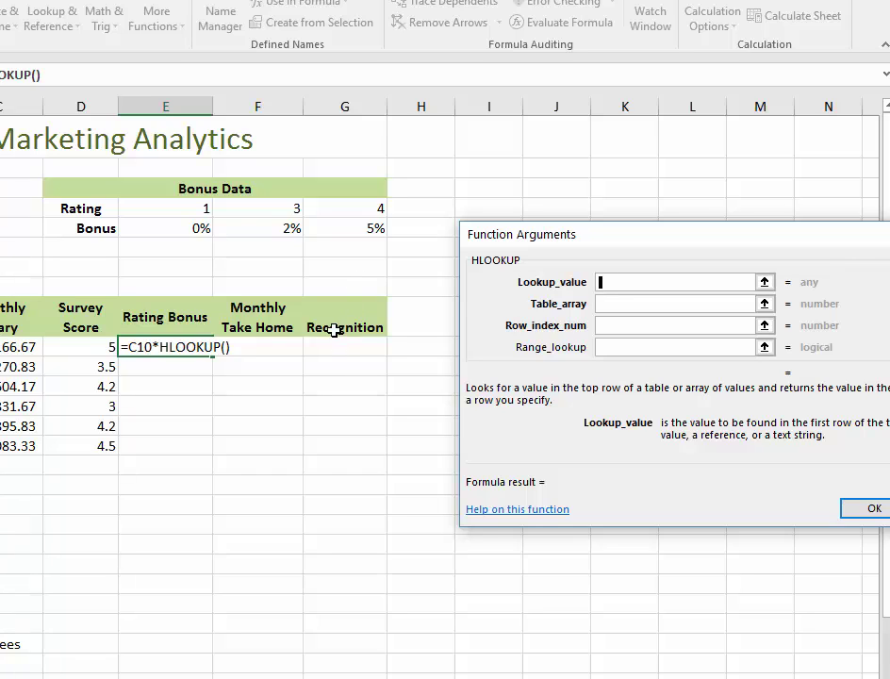
Step: Complete the E10 HLOOKUP with lookup value D10, table array $E$4:$G$5 and row index 2, and fill the formula down through E15
click(89, 350)
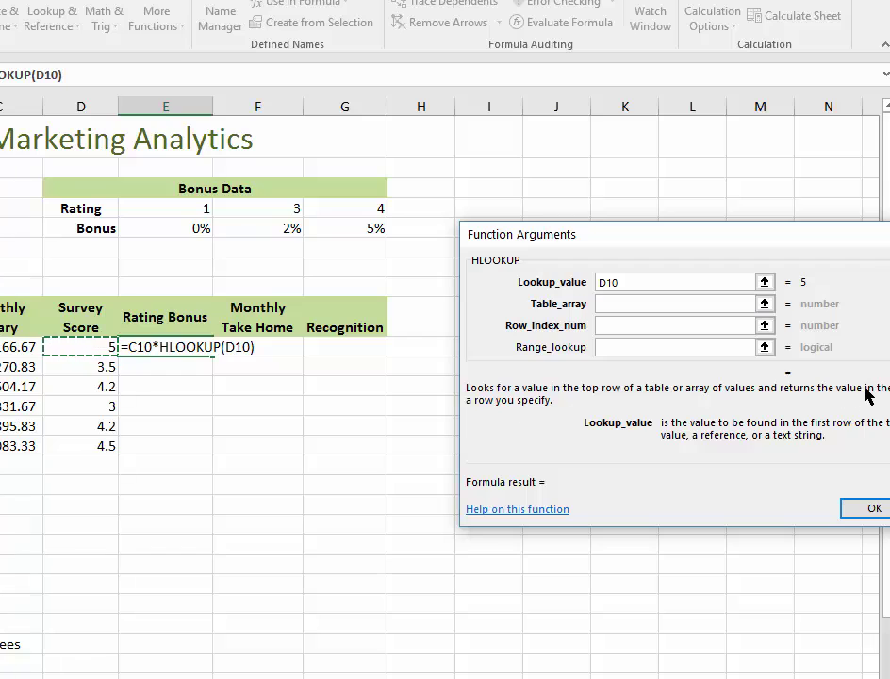
click(610, 304)
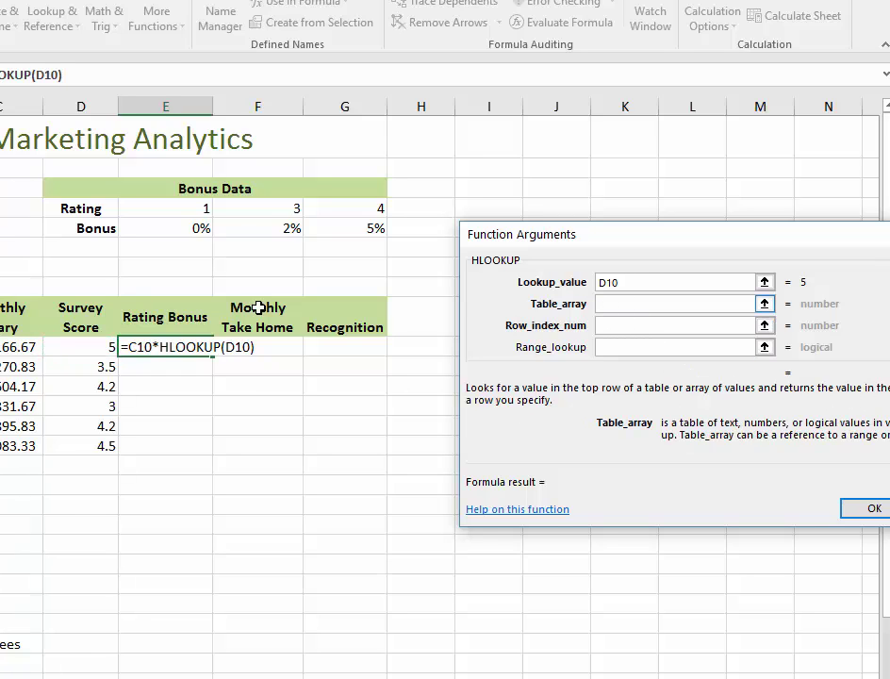
drag(179, 208, 322, 221)
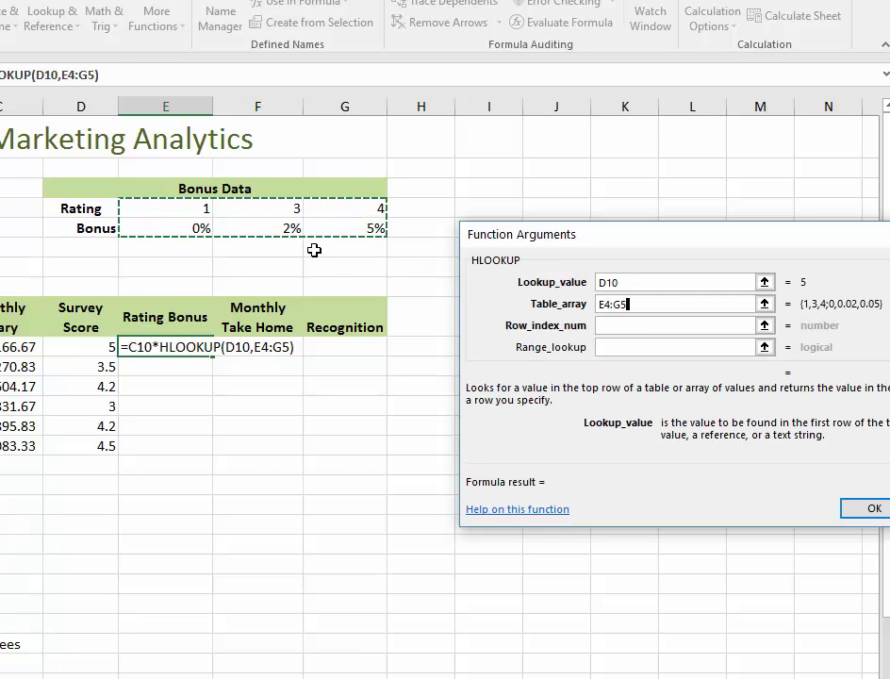
key(F4)
click(609, 326)
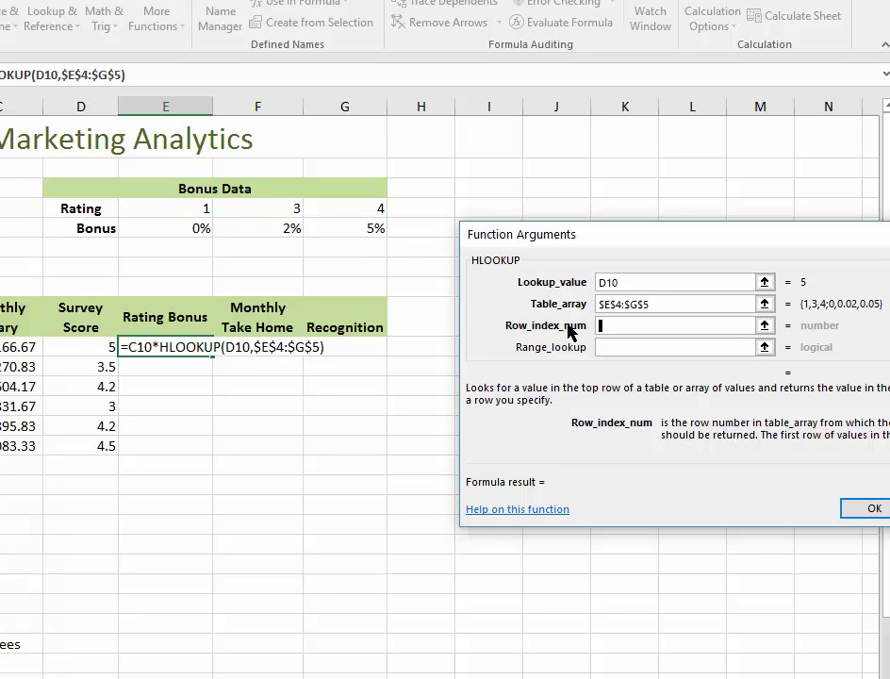
text(2)
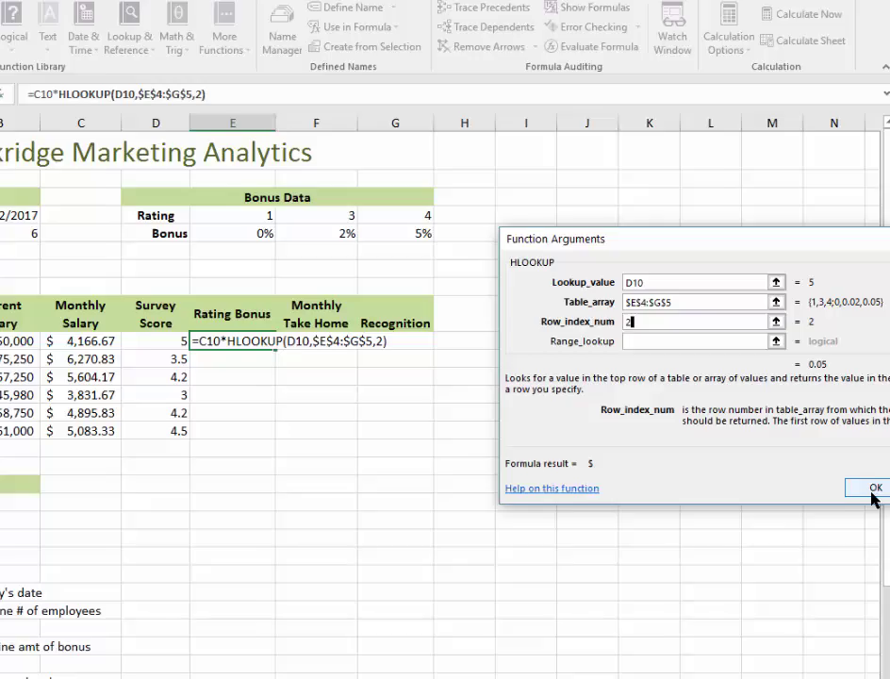
click(872, 490)
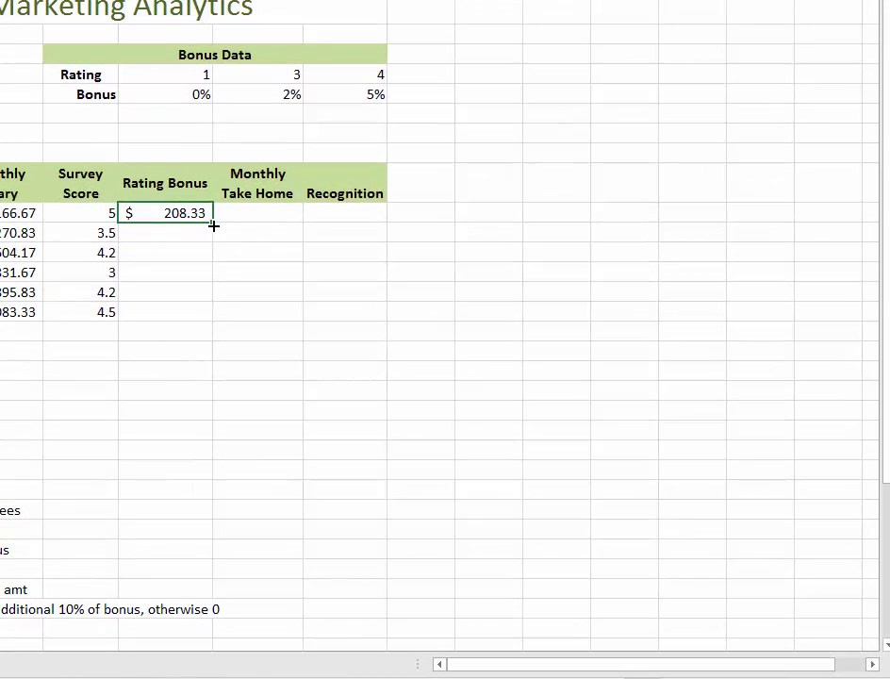
double_click(383, 337)
Step: Calculate the monthly take-home pay in F10 with =C10+E10 and fill the formula down through F15
click(271, 212)
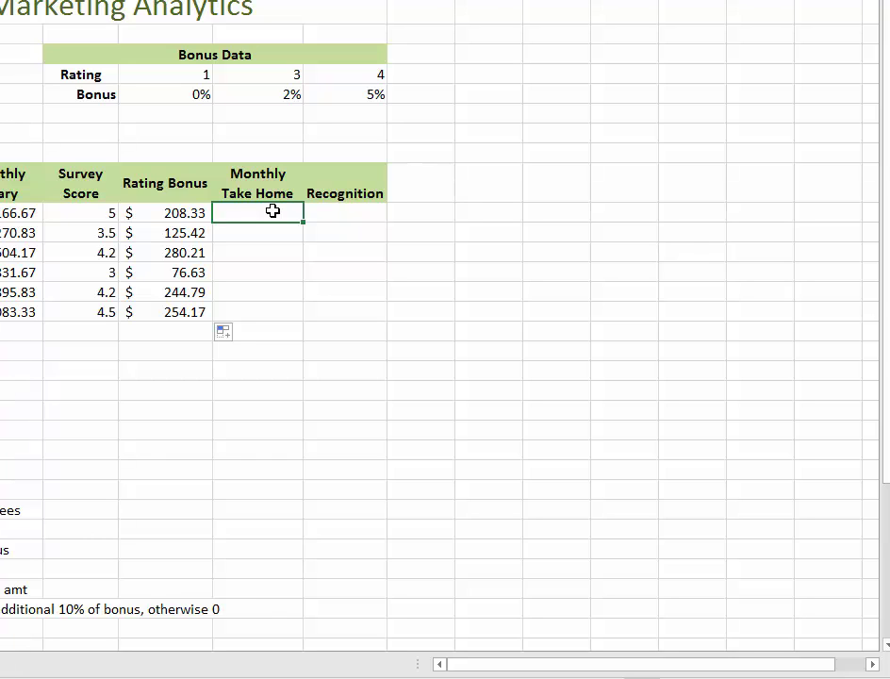
text(=)
key(Left)
key(Left)
key(Left)
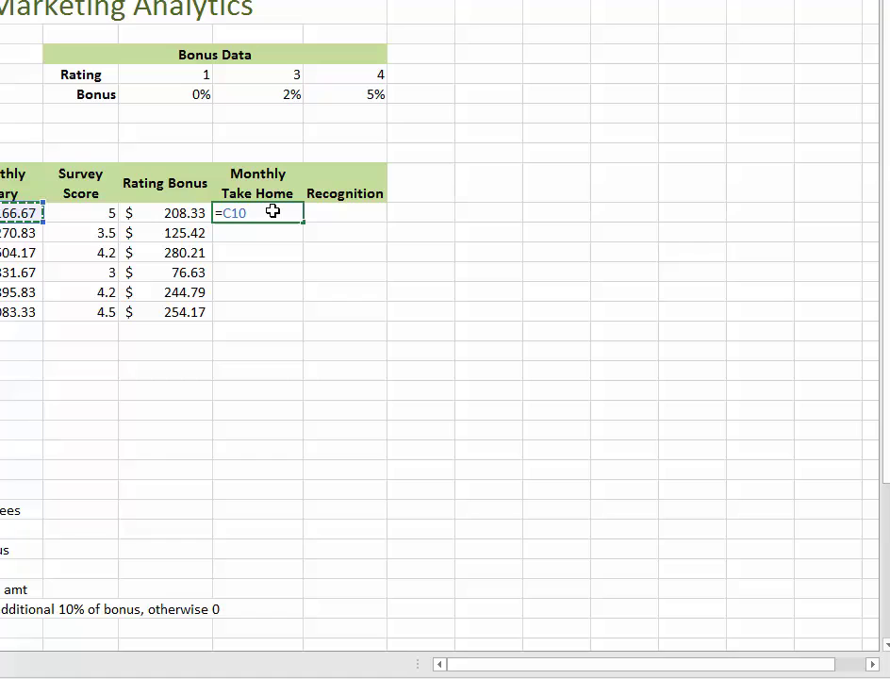
text(+)
key(Left)
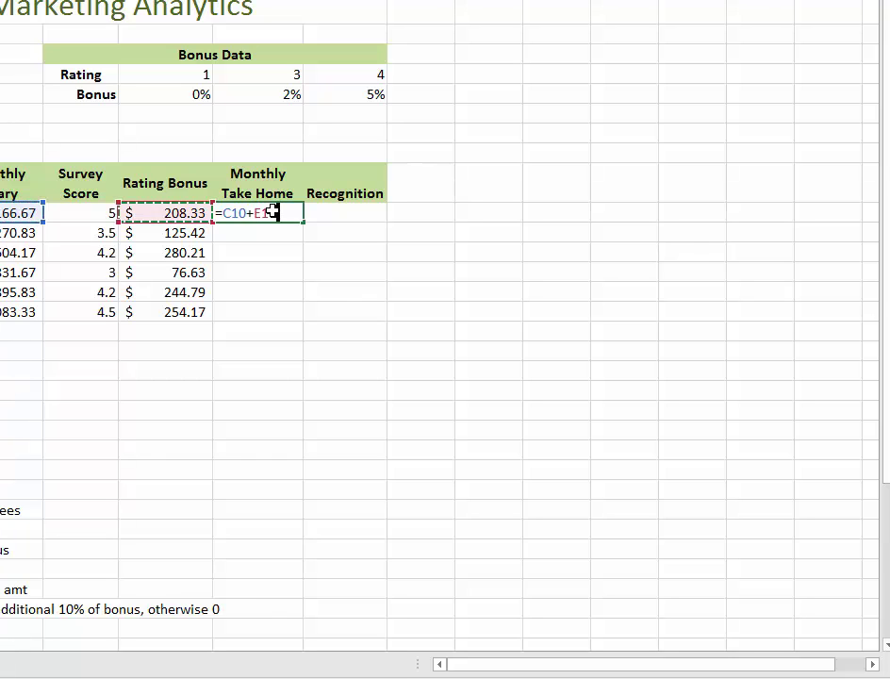
key(ctrl+Return)
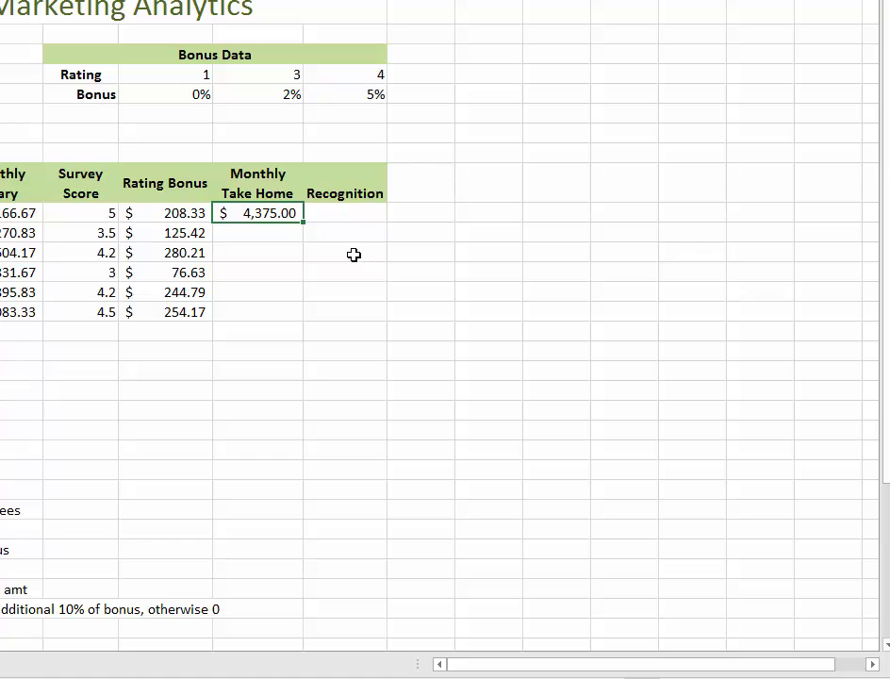
double_click(303, 223)
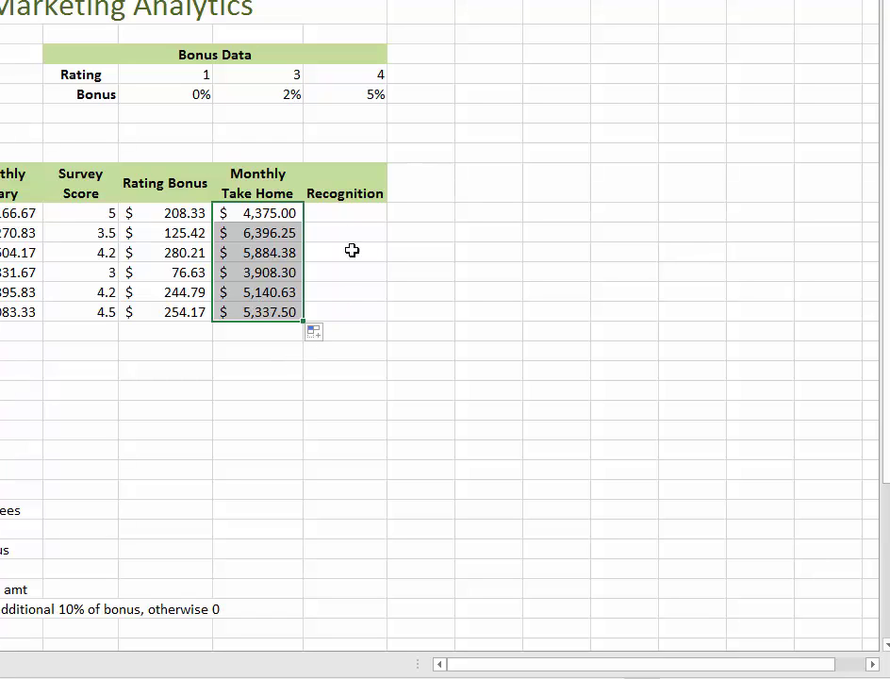
Step: Start an IF function in the Recognition cell G10 with the logical test D10>=4, keeping the employee table uncovered by the arguments dialog
click(345, 212)
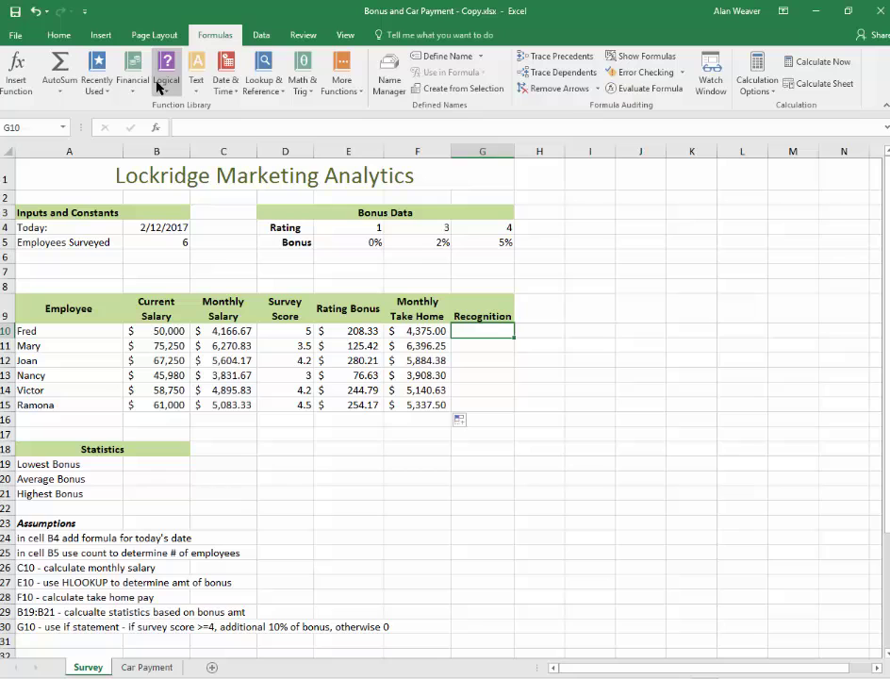
click(160, 85)
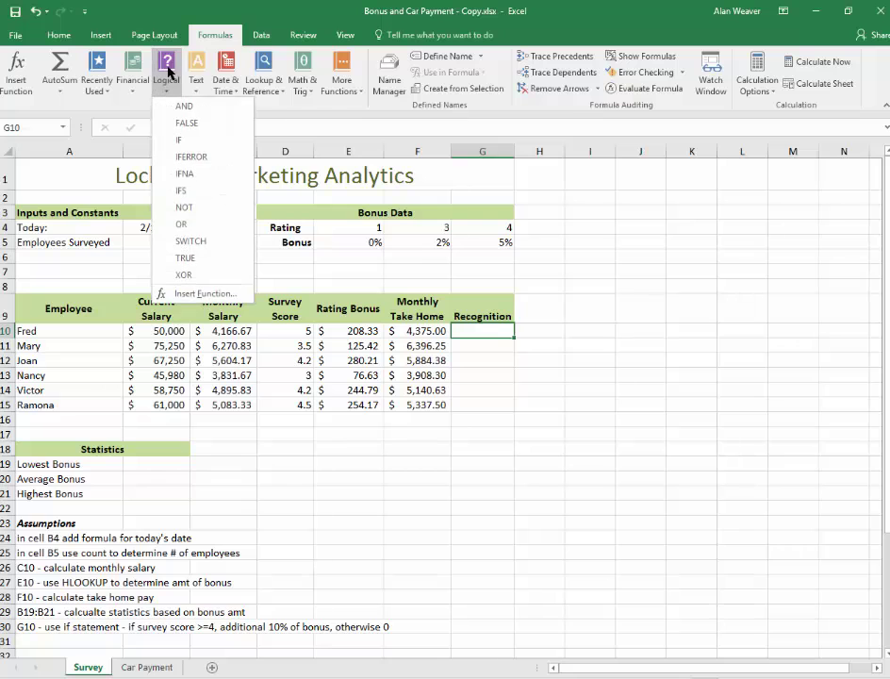
click(185, 141)
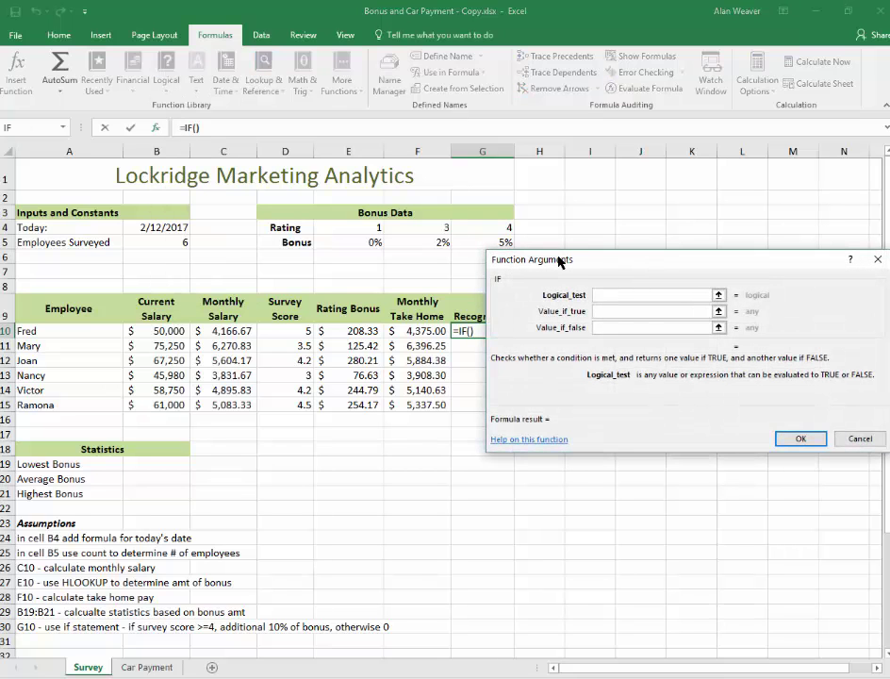
drag(646, 264, 571, 473)
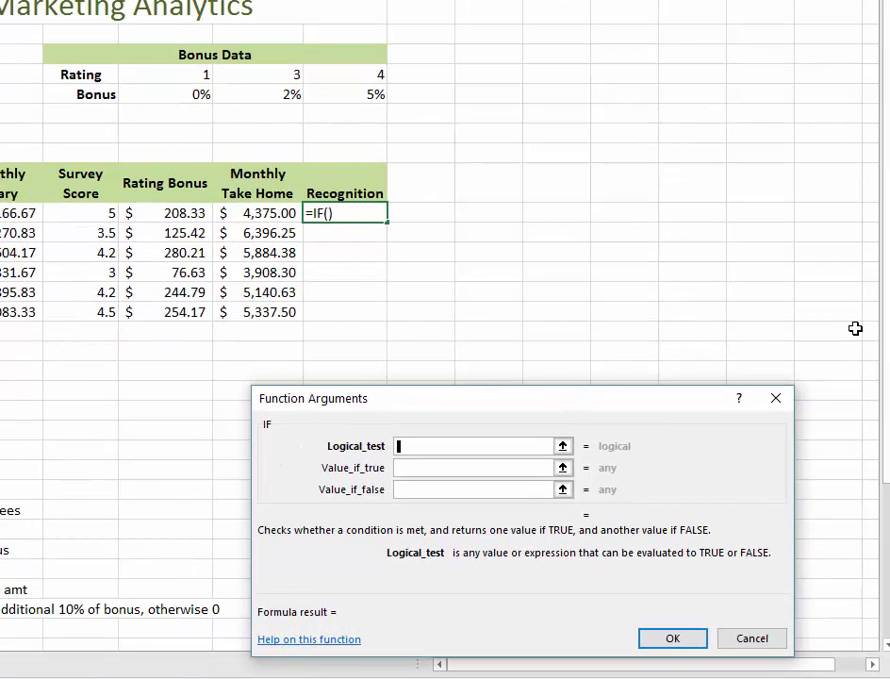
click(95, 217)
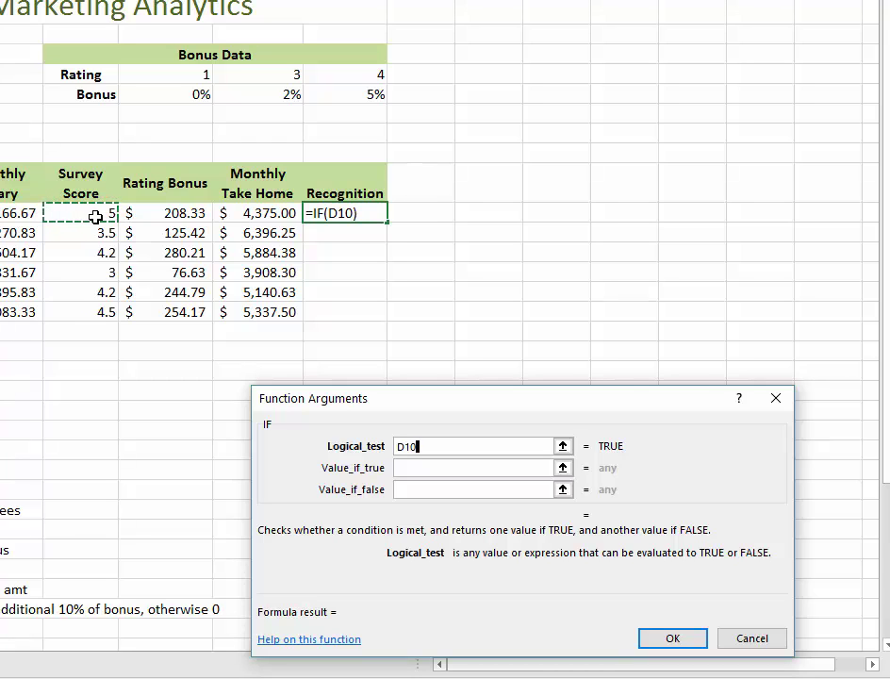
text(>=4)
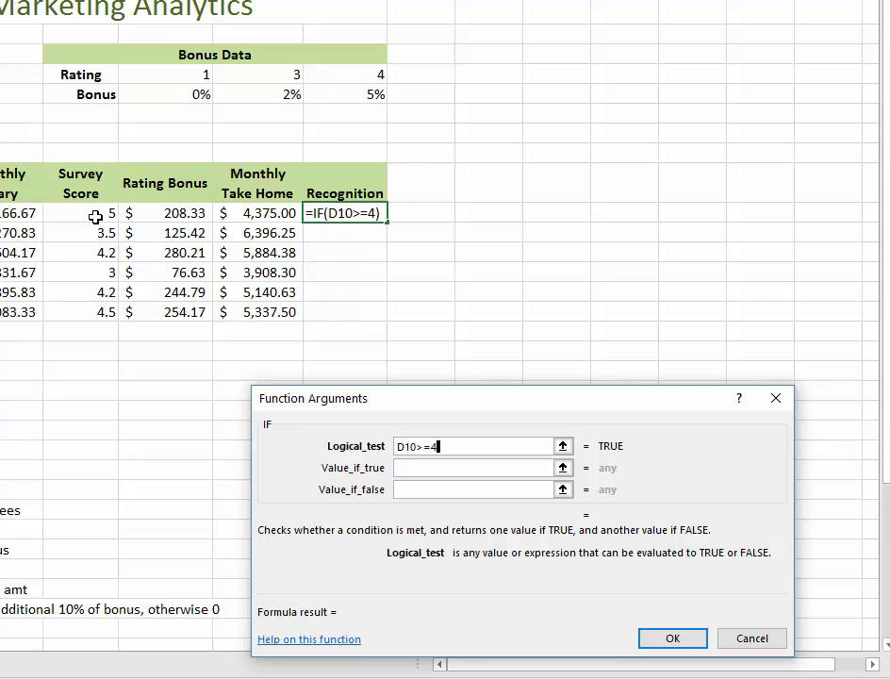
key(Tab)
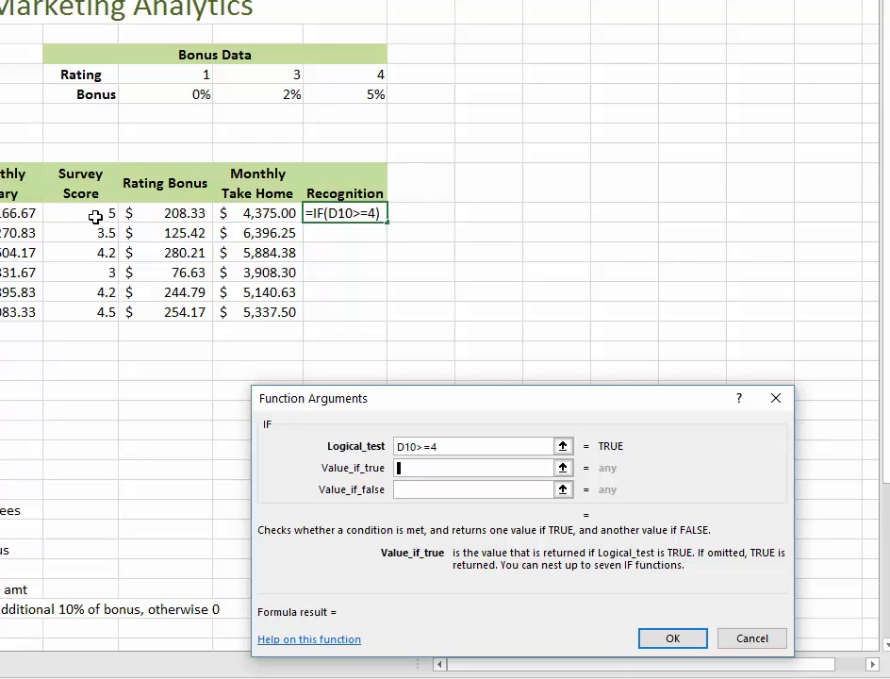
Step: Complete the IF function with E10*10% if true and 0 if false, and fill the formula down through G15
click(182, 213)
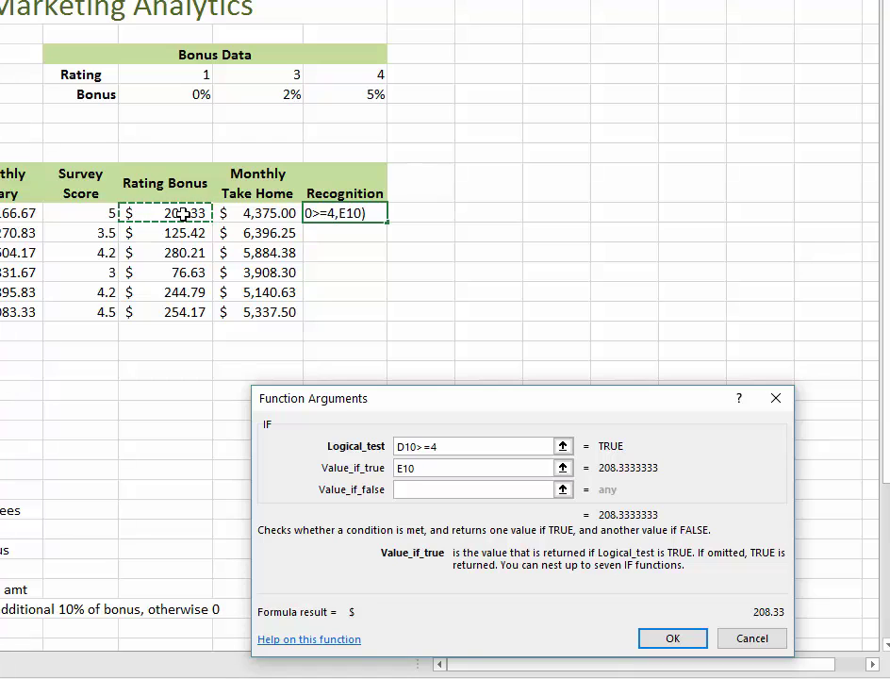
text(*)
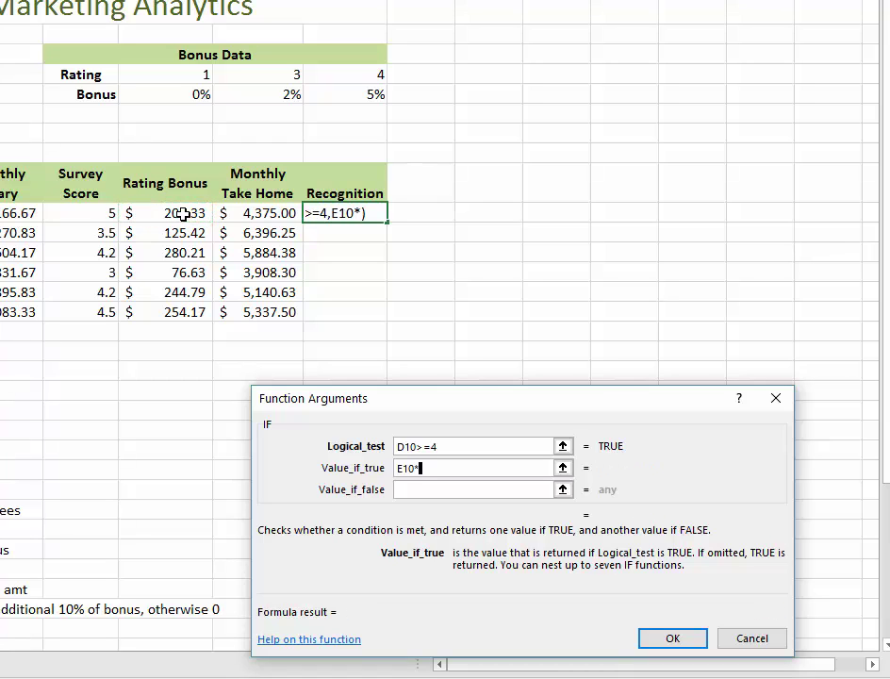
text(10%)
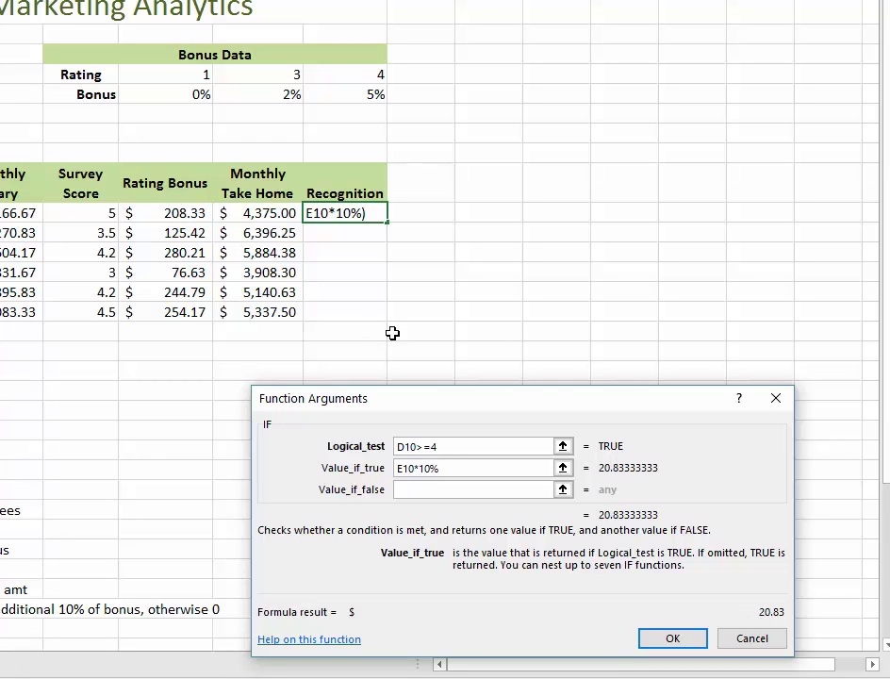
click(422, 490)
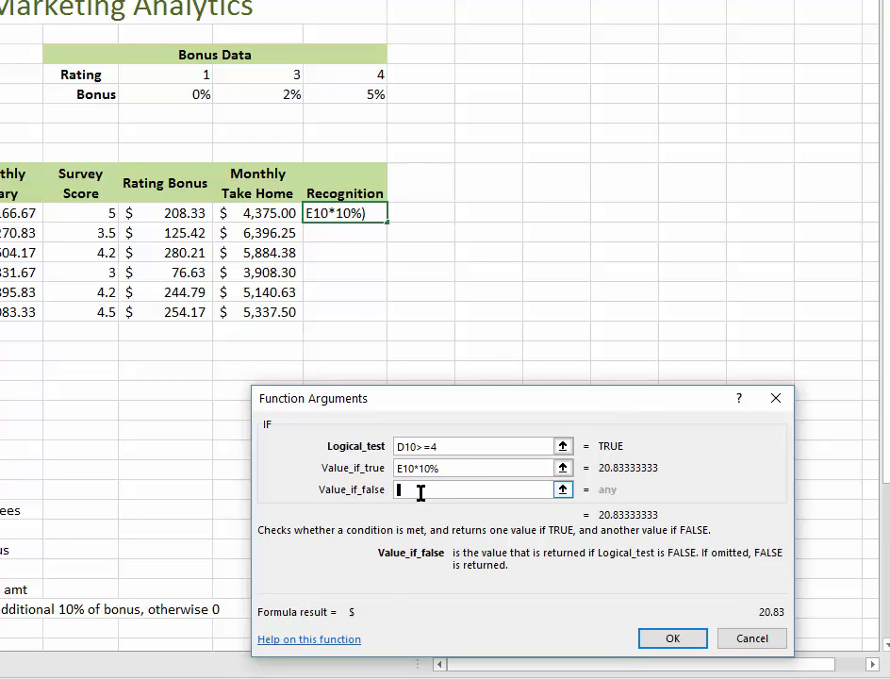
text(0)
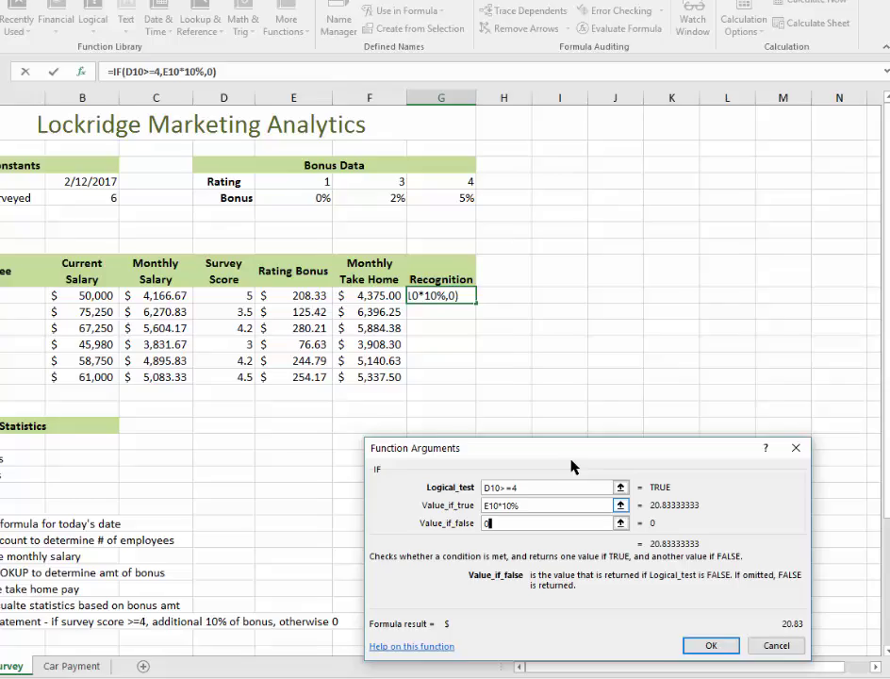
drag(571, 465, 521, 379)
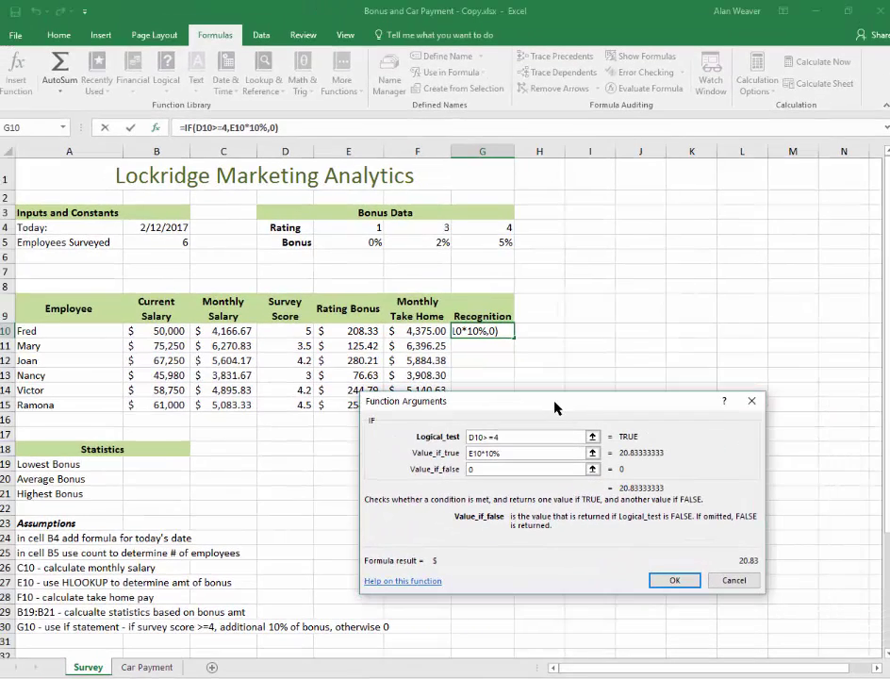
click(673, 579)
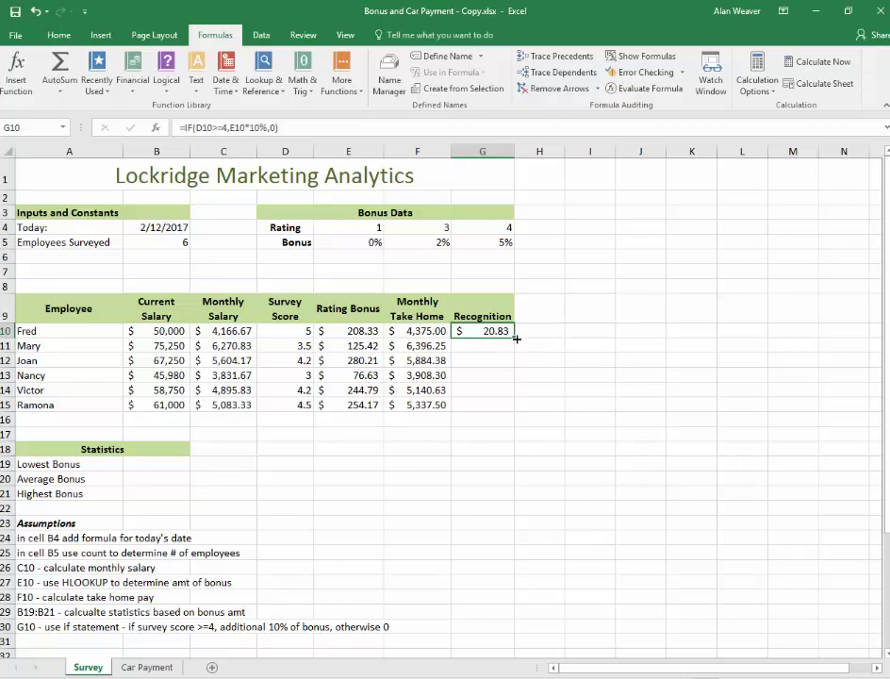
drag(516, 338, 516, 408)
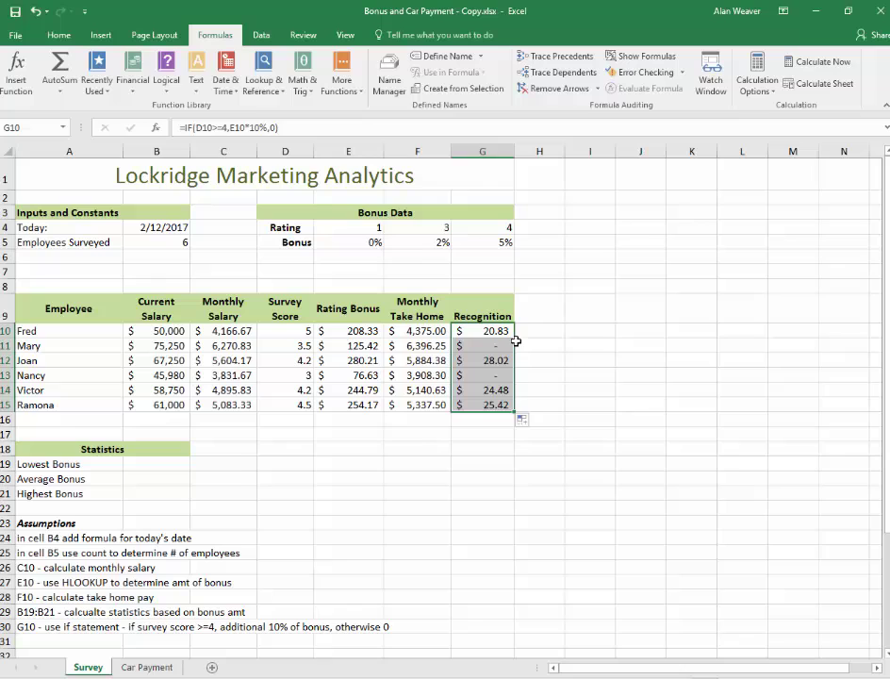
click(480, 397)
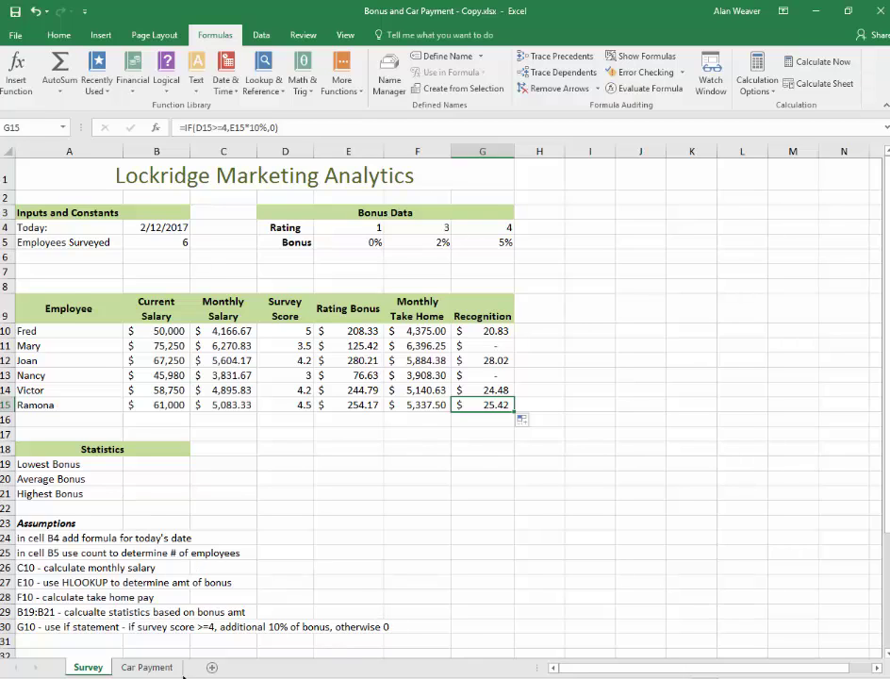
Step: On the Car Payment sheet, calculate the amount to finance in B5 with =B3-B4
click(164, 668)
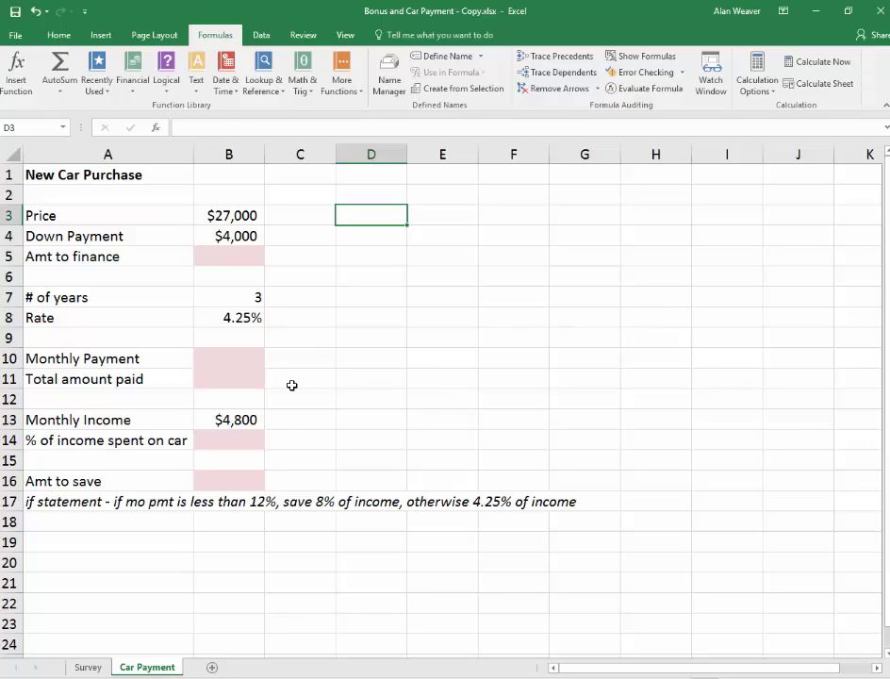
click(219, 259)
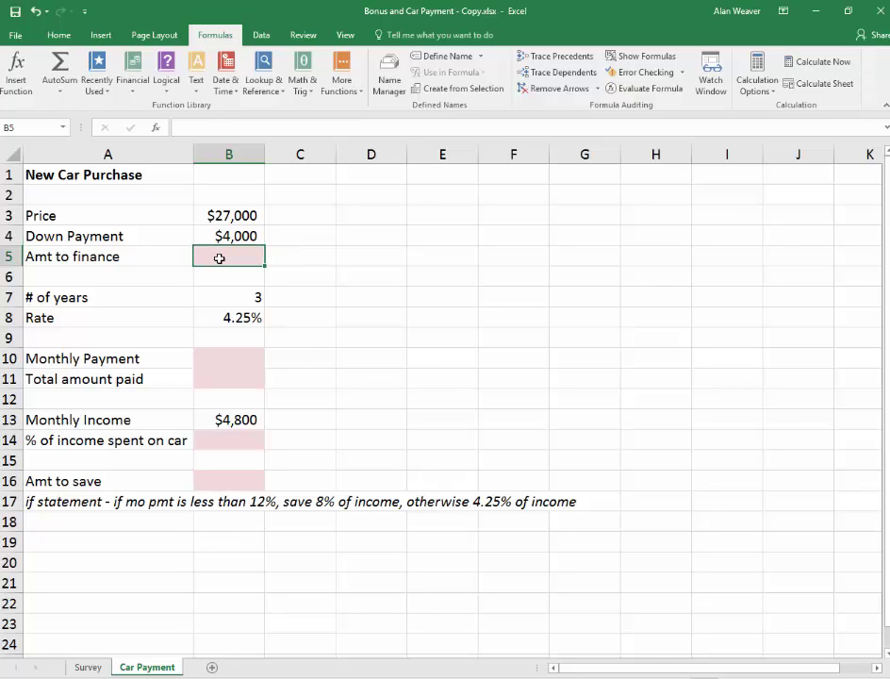
text(=)
key(Up)
key(Up)
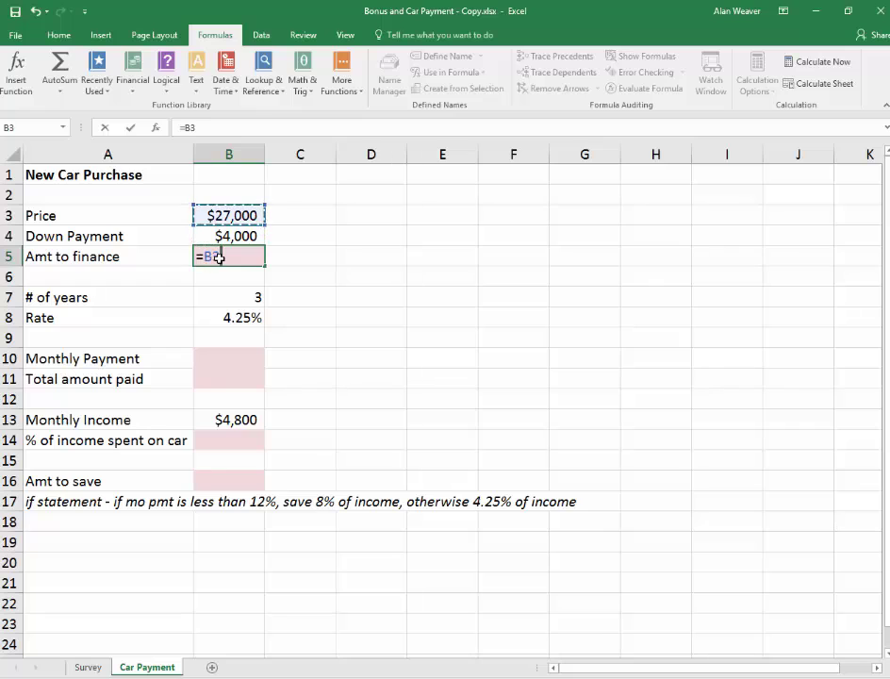
text(-)
key(Up)
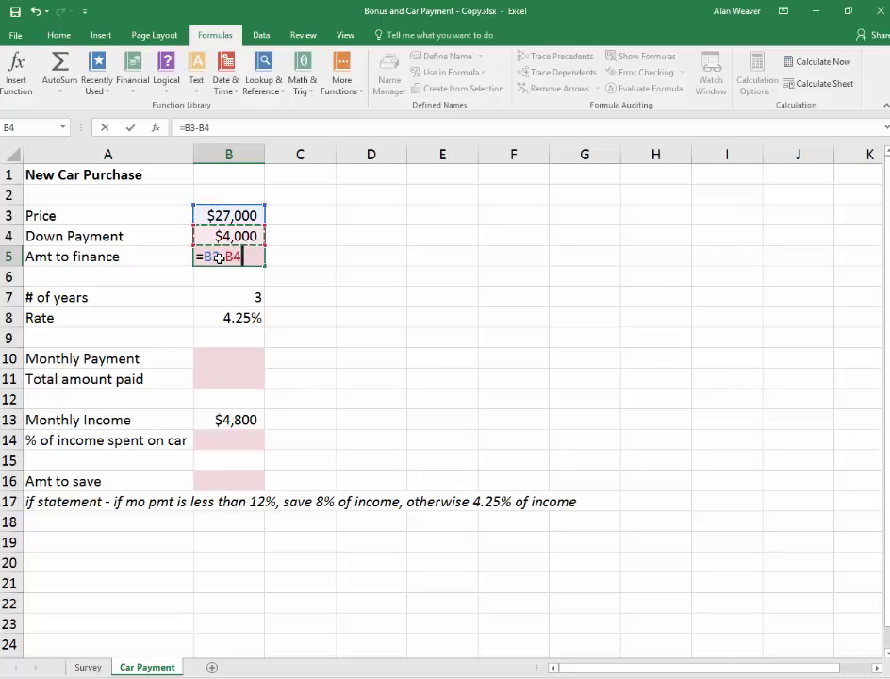
key(Return)
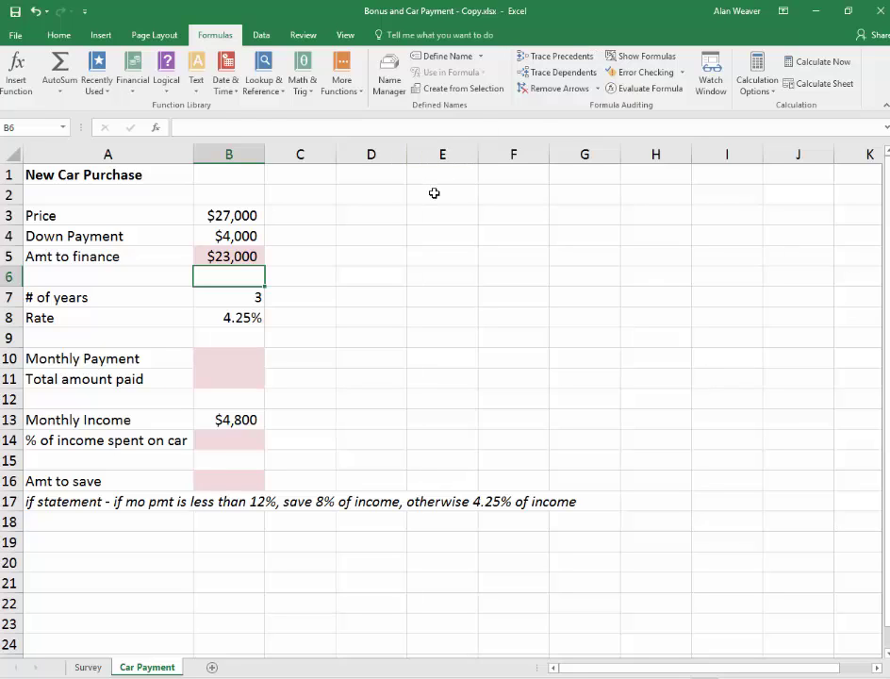
Step: Start a PMT function in the Monthly Payment cell B10 with the rate B8/12, keeping the loan figures uncovered by the arguments dialog
click(246, 354)
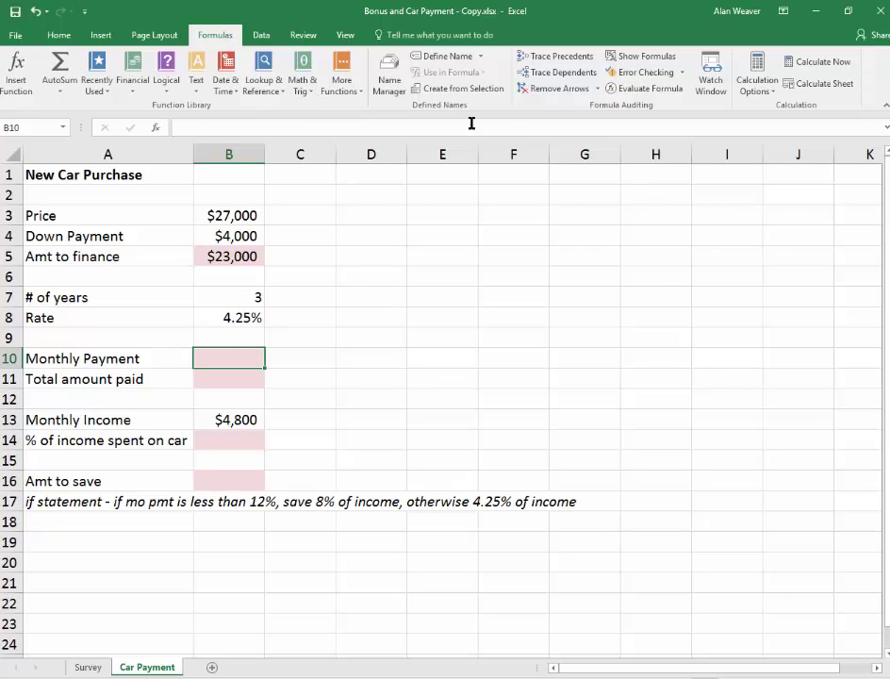
click(132, 83)
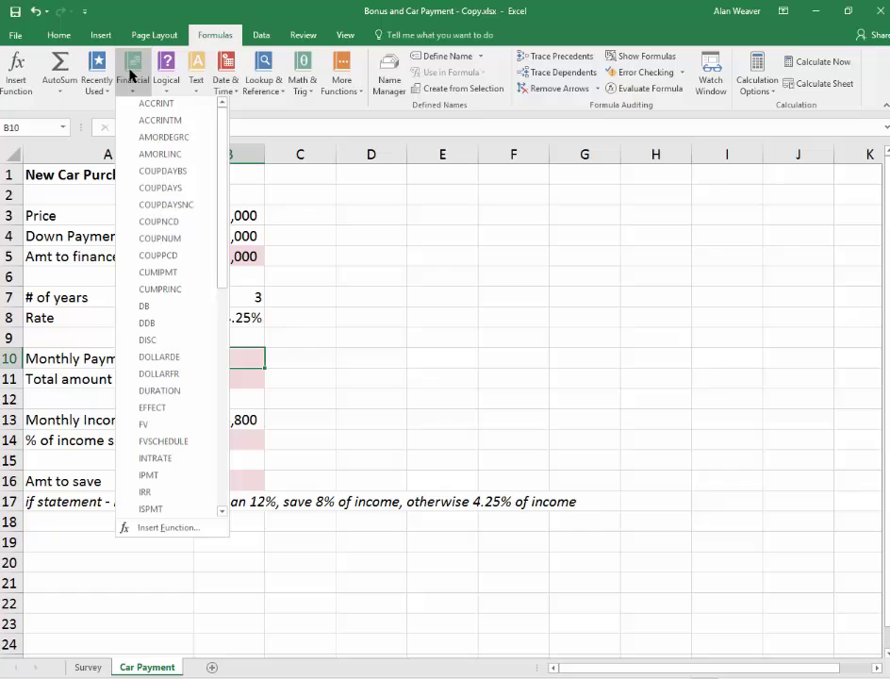
drag(225, 207, 227, 347)
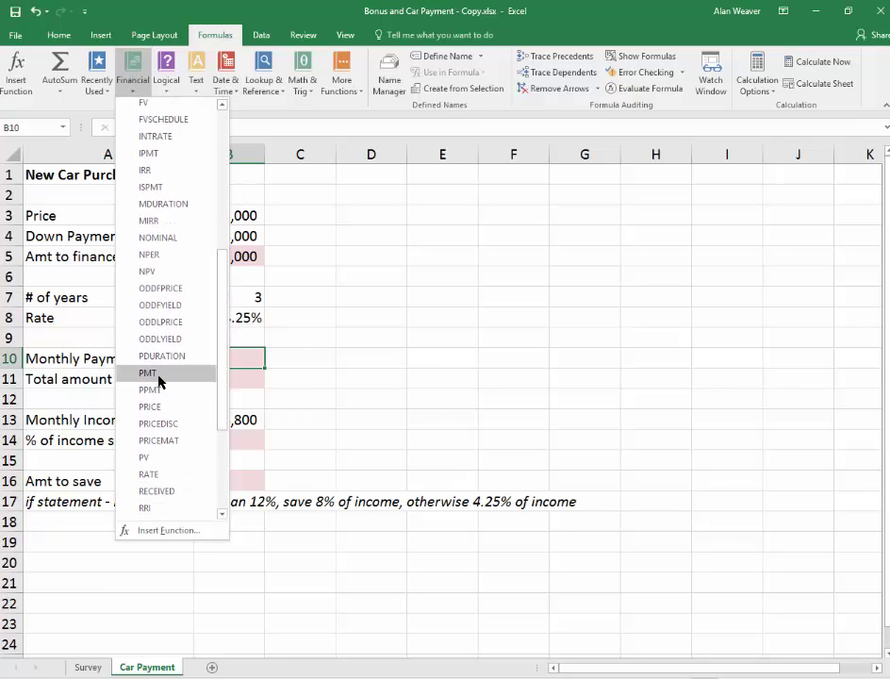
click(148, 373)
drag(513, 382, 545, 237)
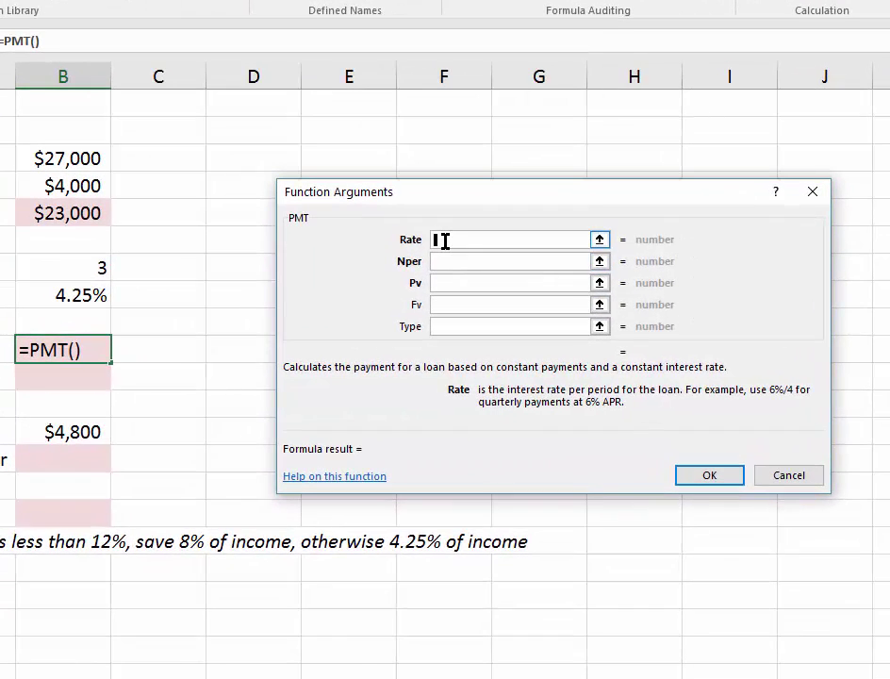
click(79, 298)
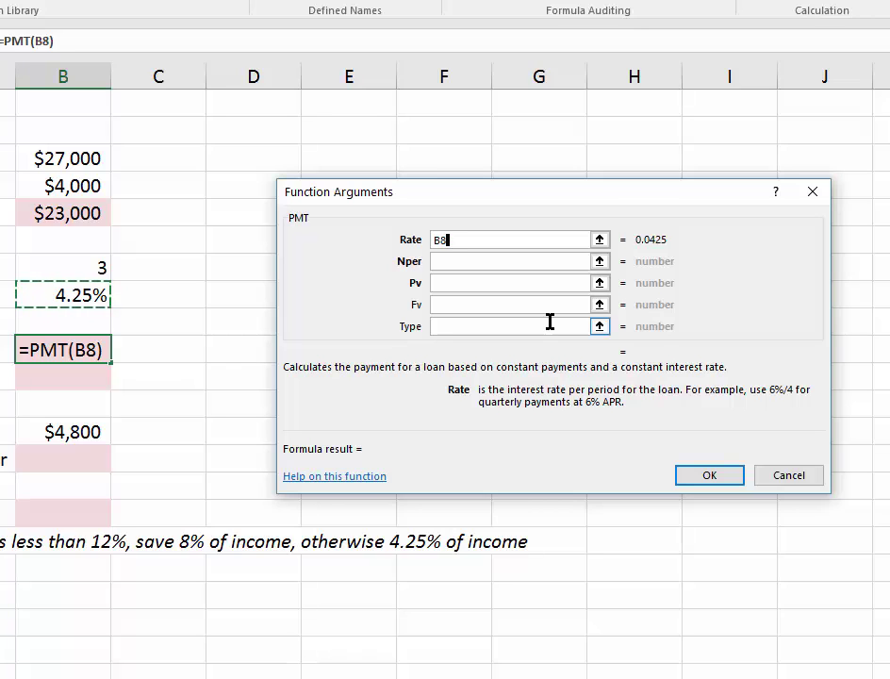
text(/12)
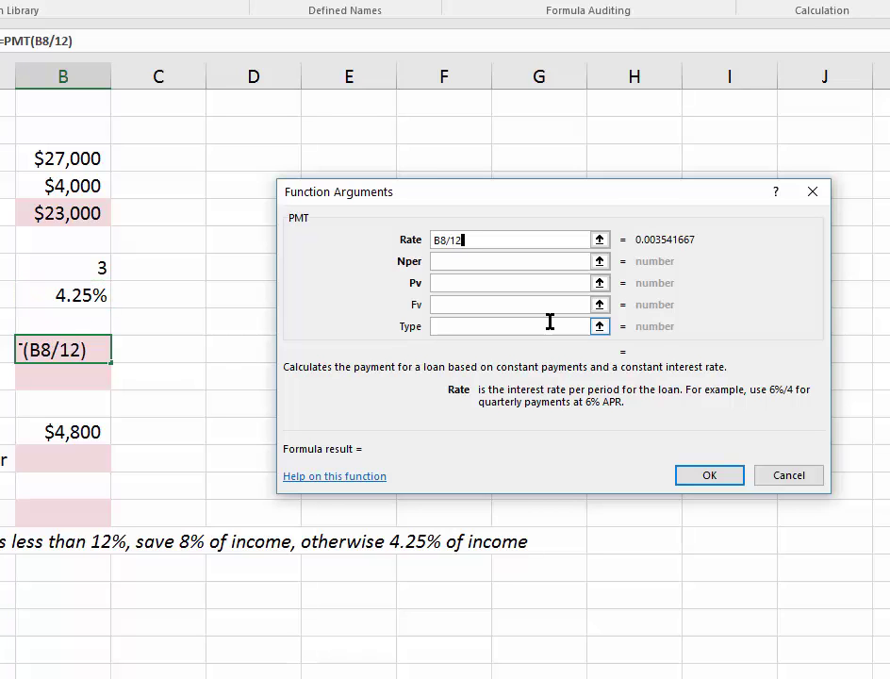
Step: Complete the PMT function with B7*12 as the number of periods and -B5 as the present value
click(443, 260)
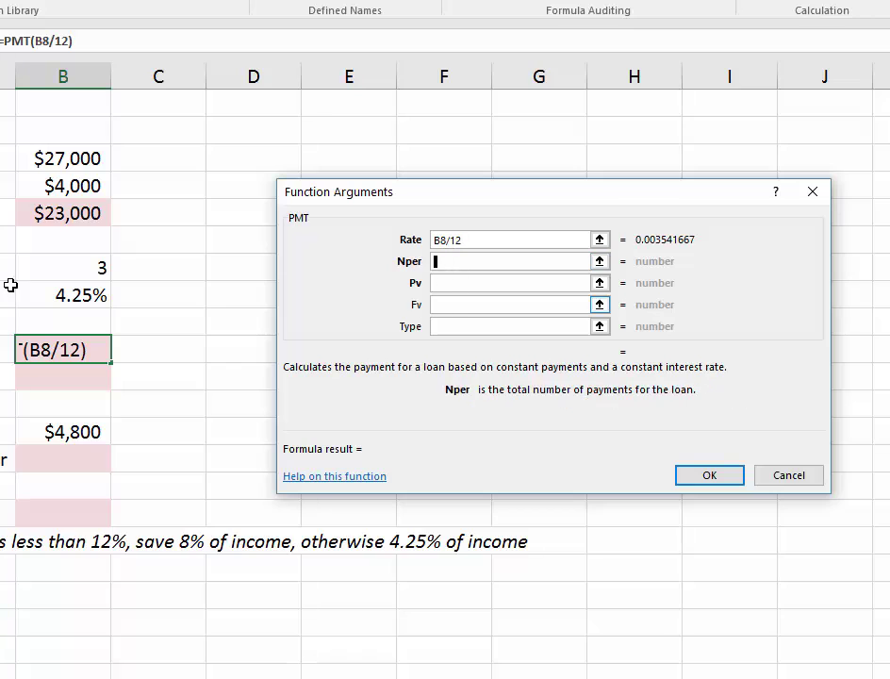
click(74, 268)
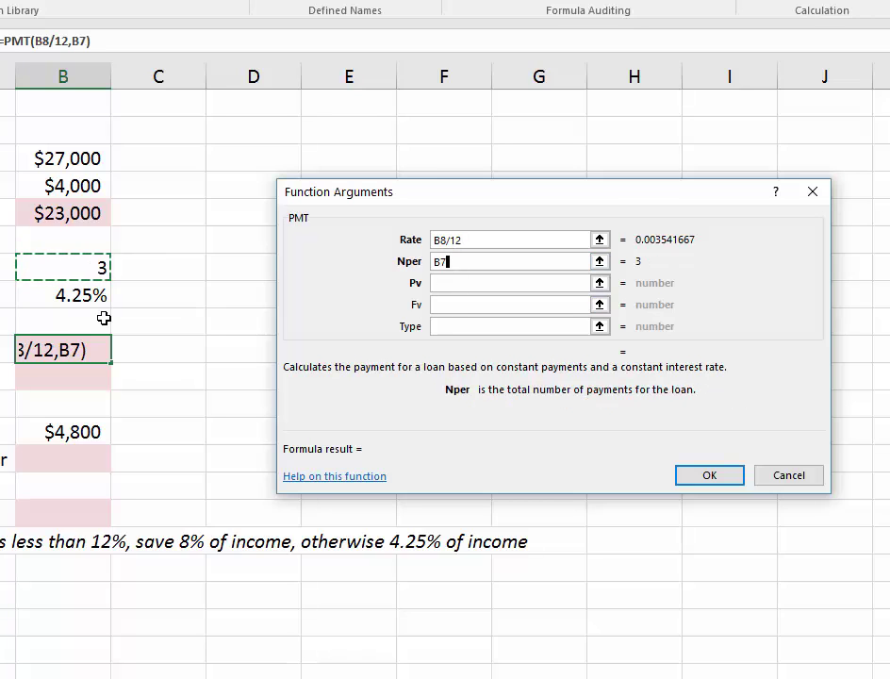
text(*)
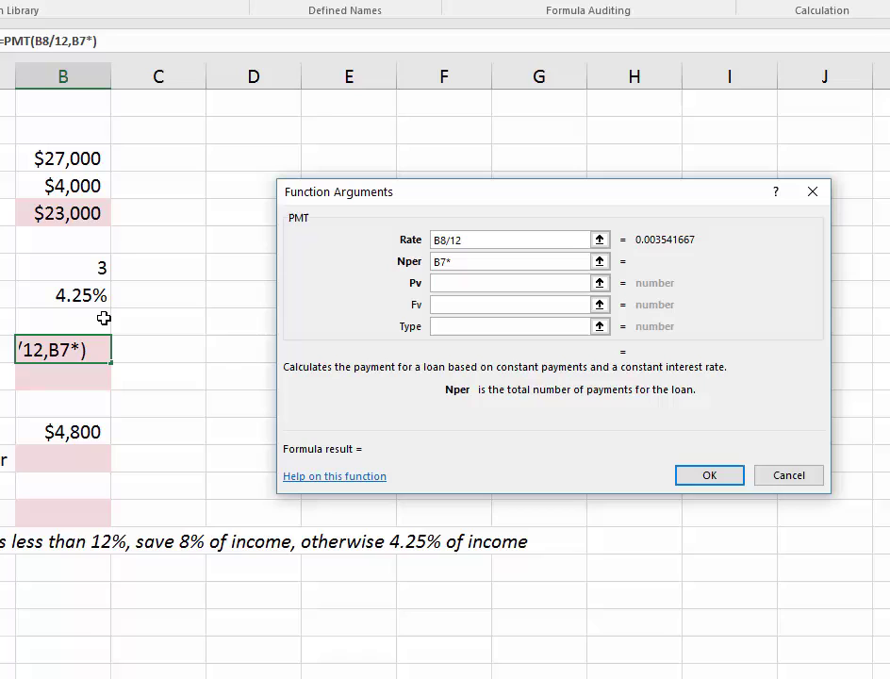
text(12)
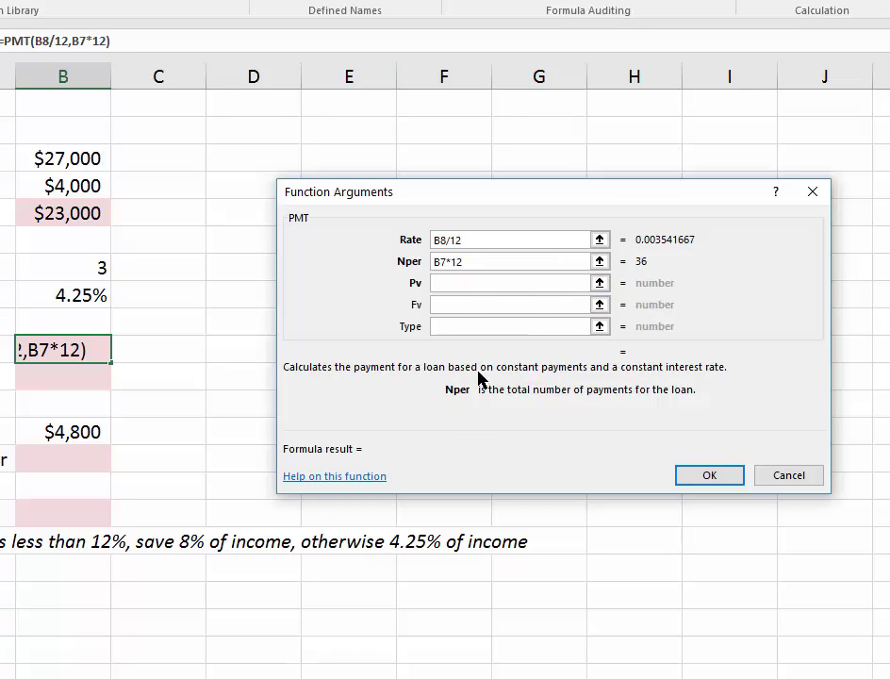
click(450, 285)
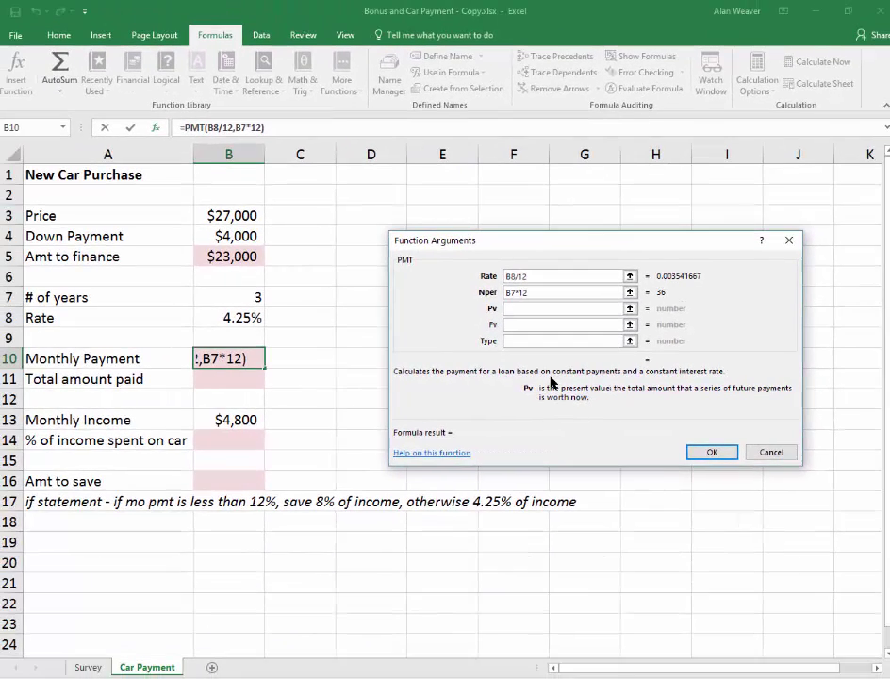
text(-)
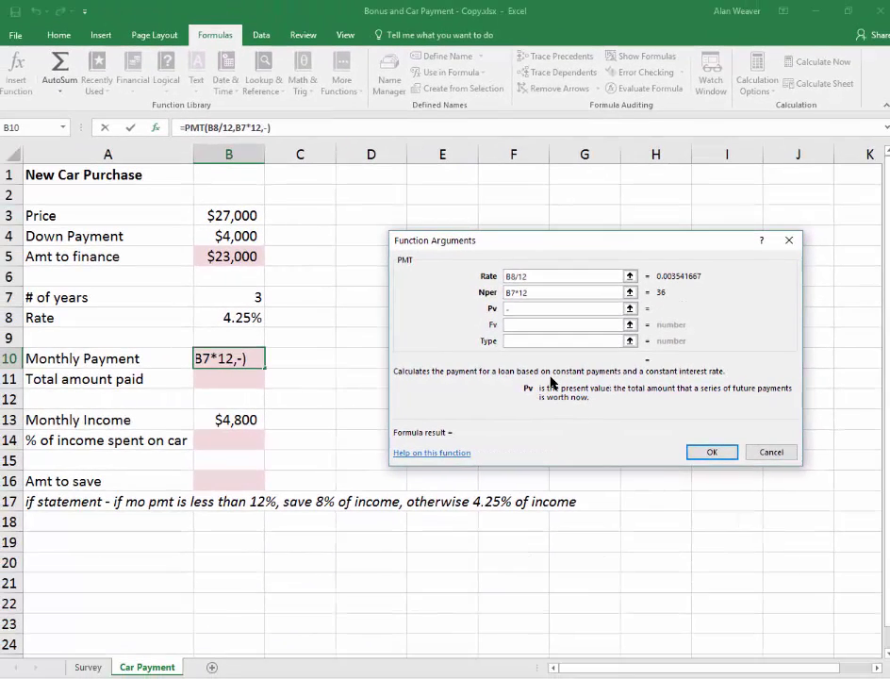
click(218, 256)
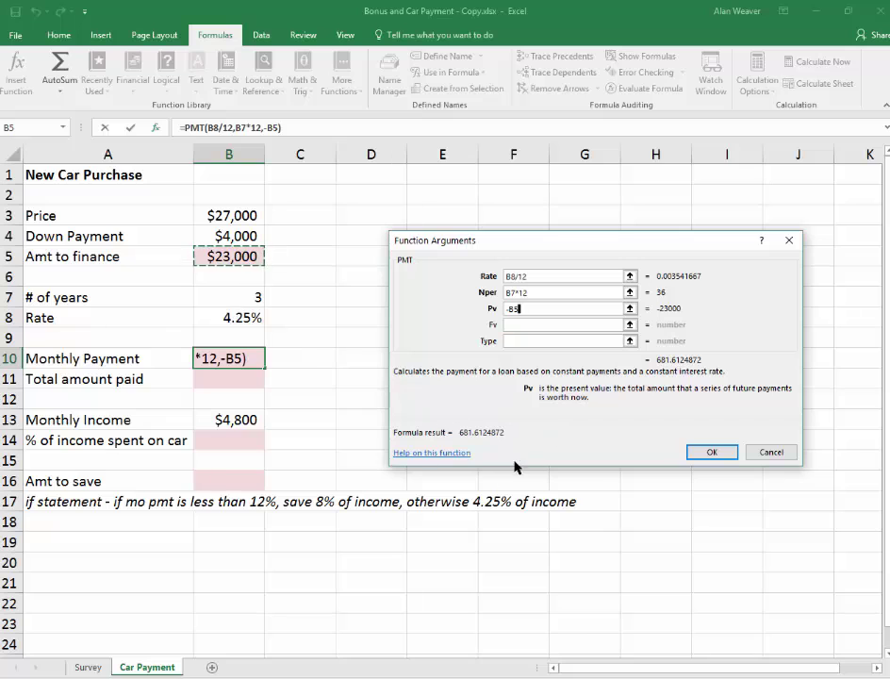
click(713, 455)
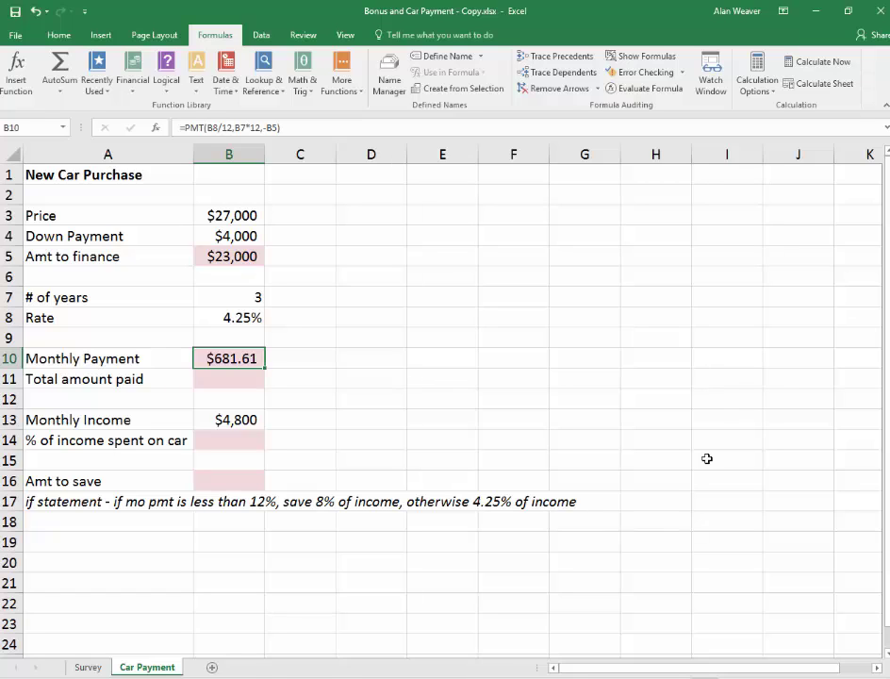
Step: Calculate the total amount paid in B11 with =B10*B7*12
key(Down)
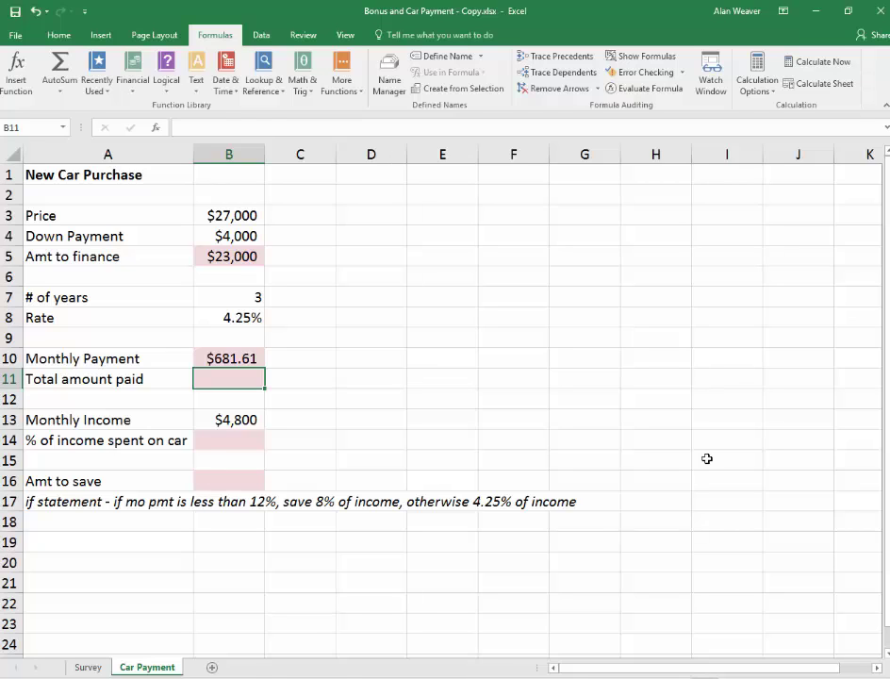
text(=)
key(Up)
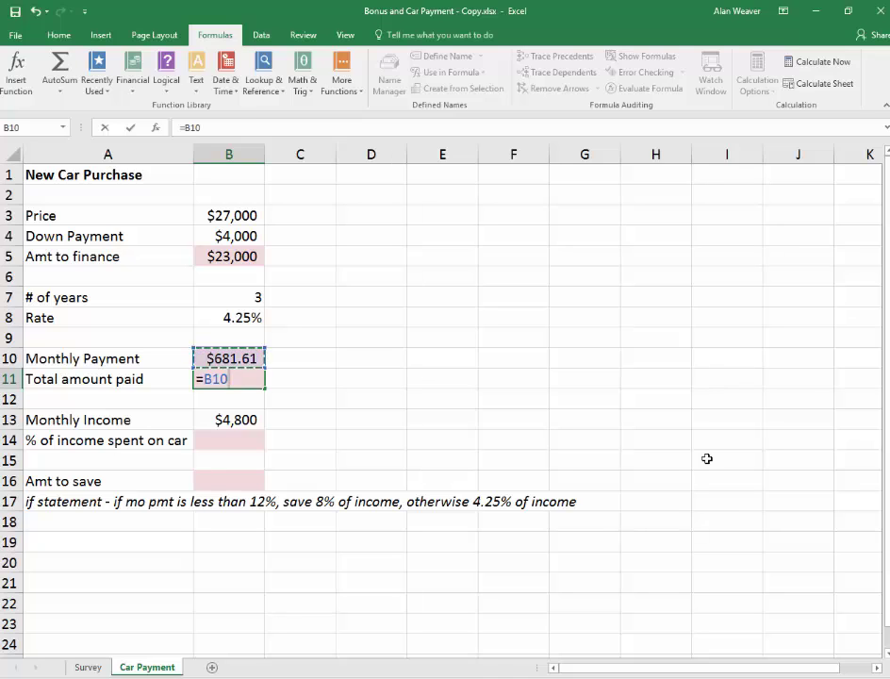
text(*)
click(257, 299)
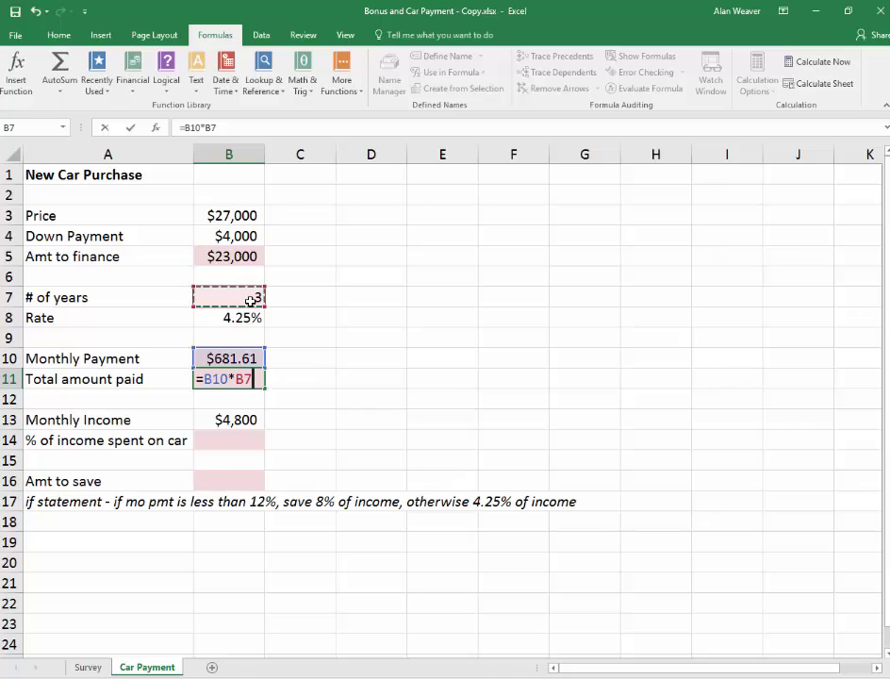
text(*1)
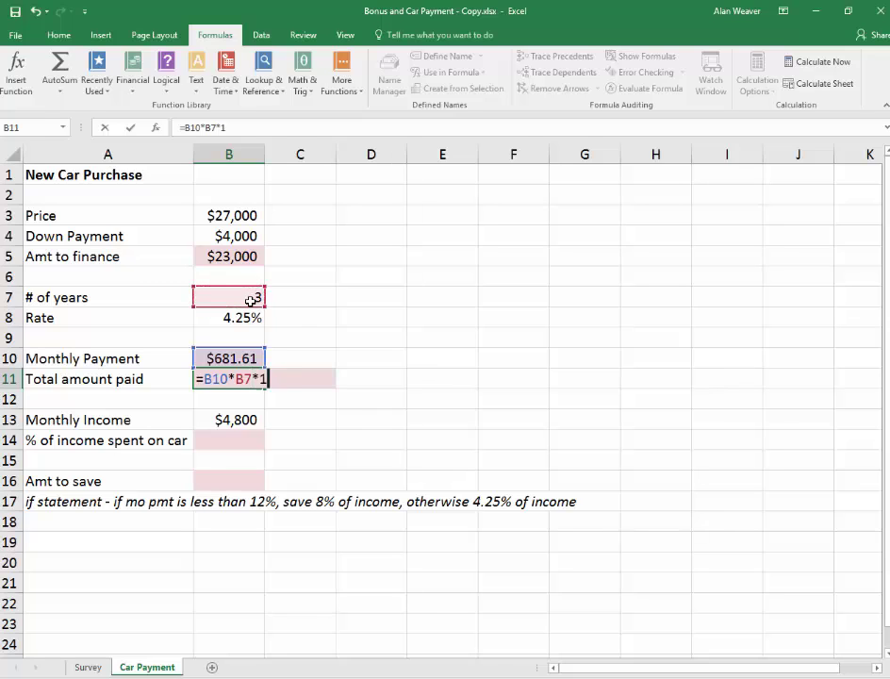
text(2)
key(Return)
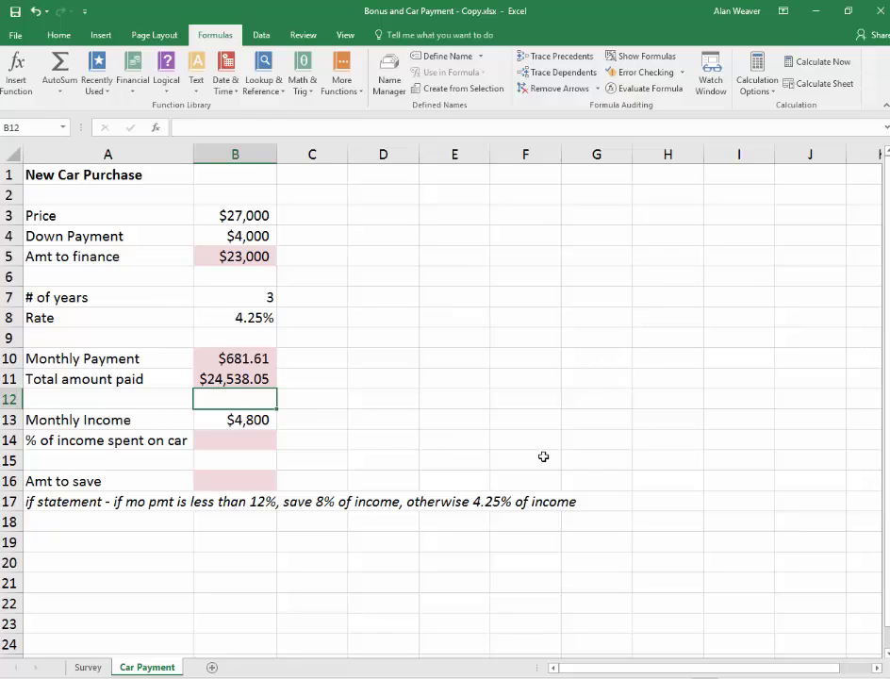
Step: Set the number of years in B7 to 4
click(232, 296)
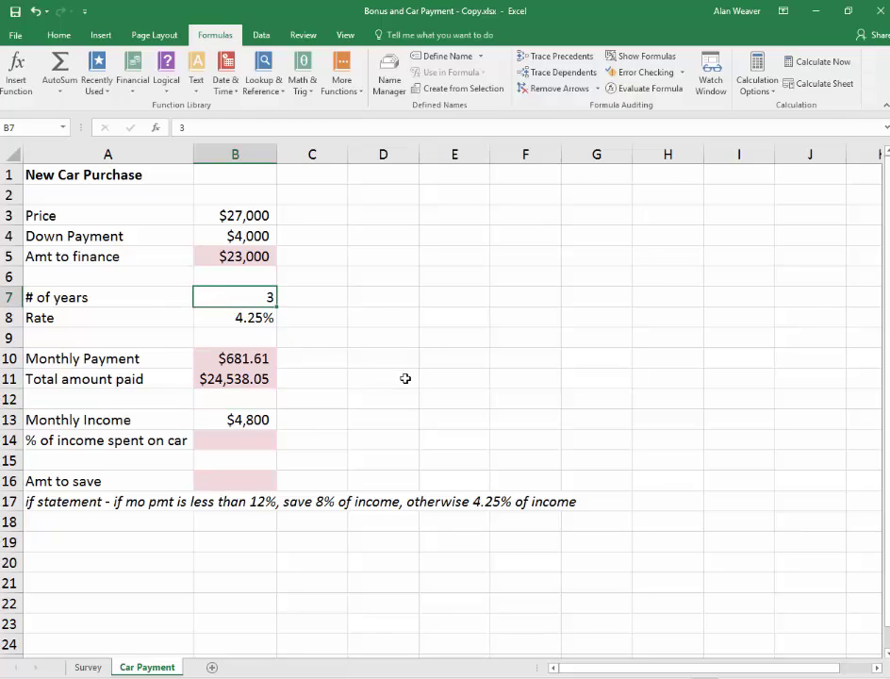
text(4)
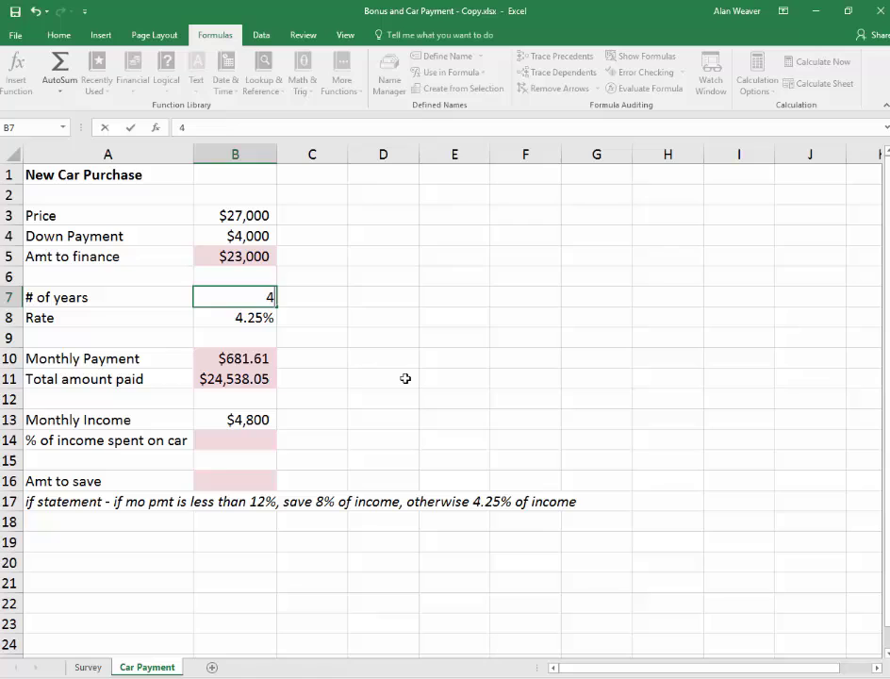
key(Return)
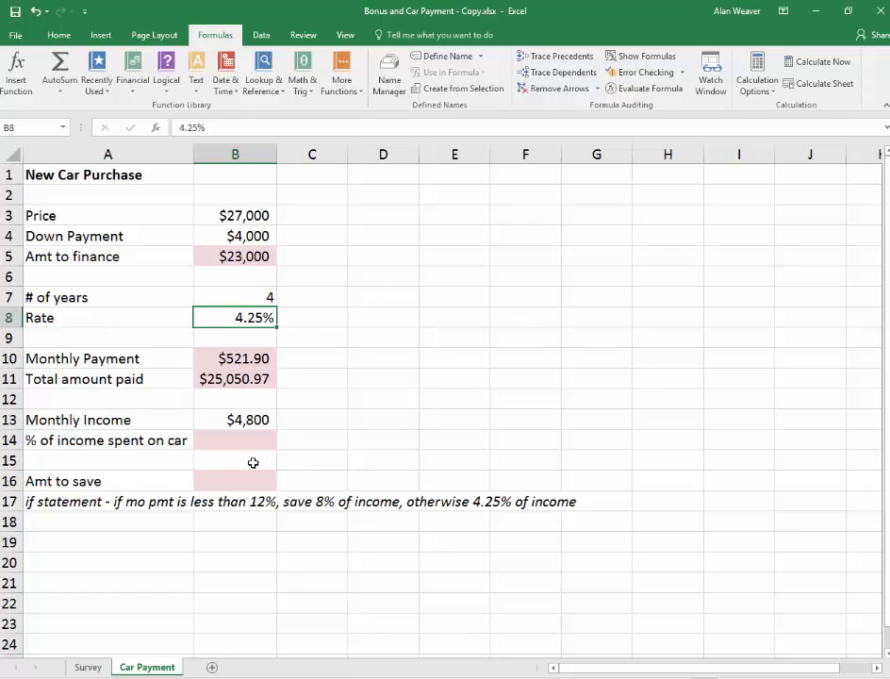
Step: Try to calculate the percentage of income spent on the car in B14 with =B10/B11
click(233, 419)
click(249, 443)
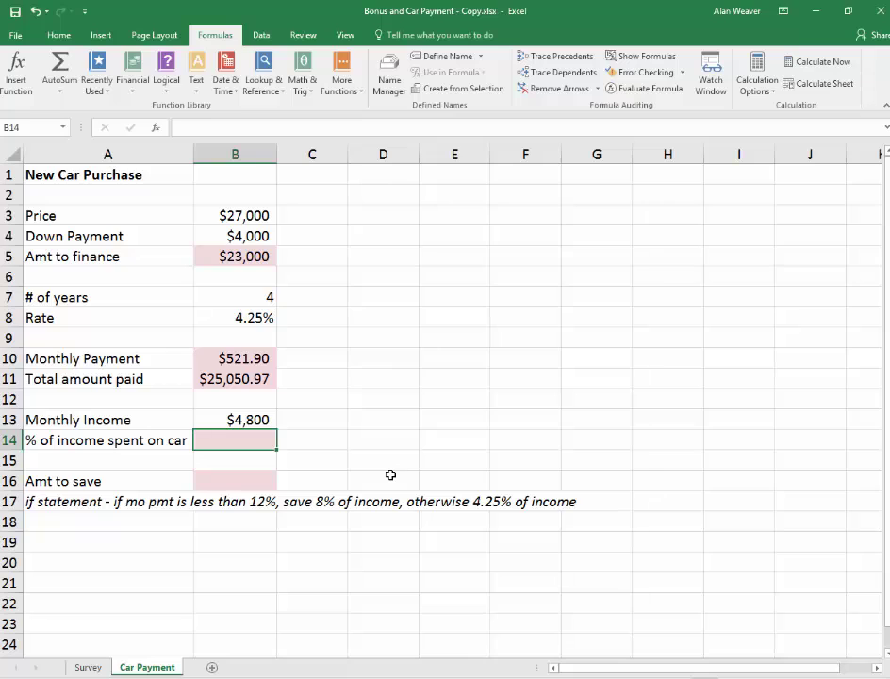
text(=)
click(265, 357)
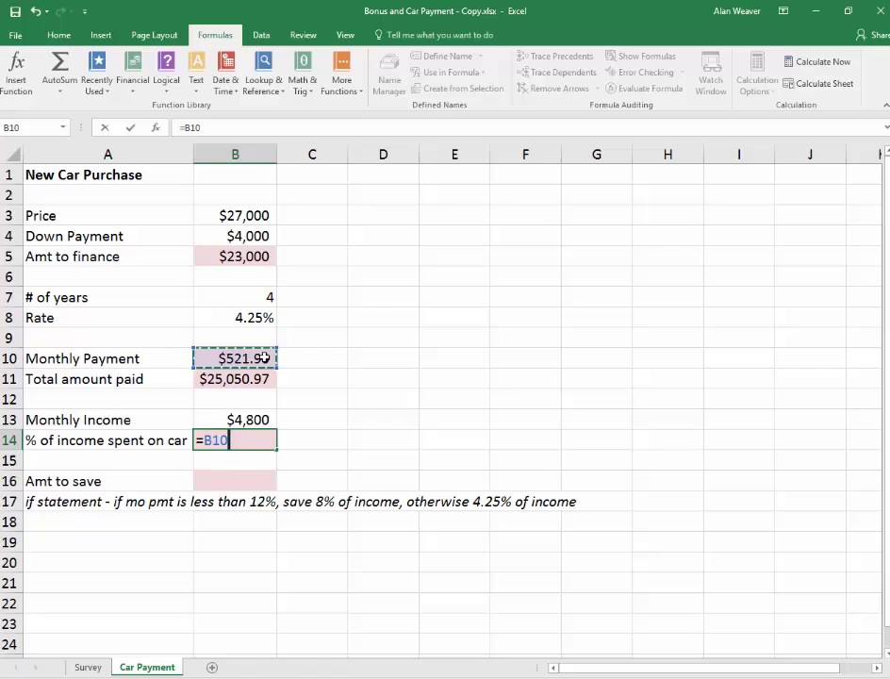
text(/)
click(236, 381)
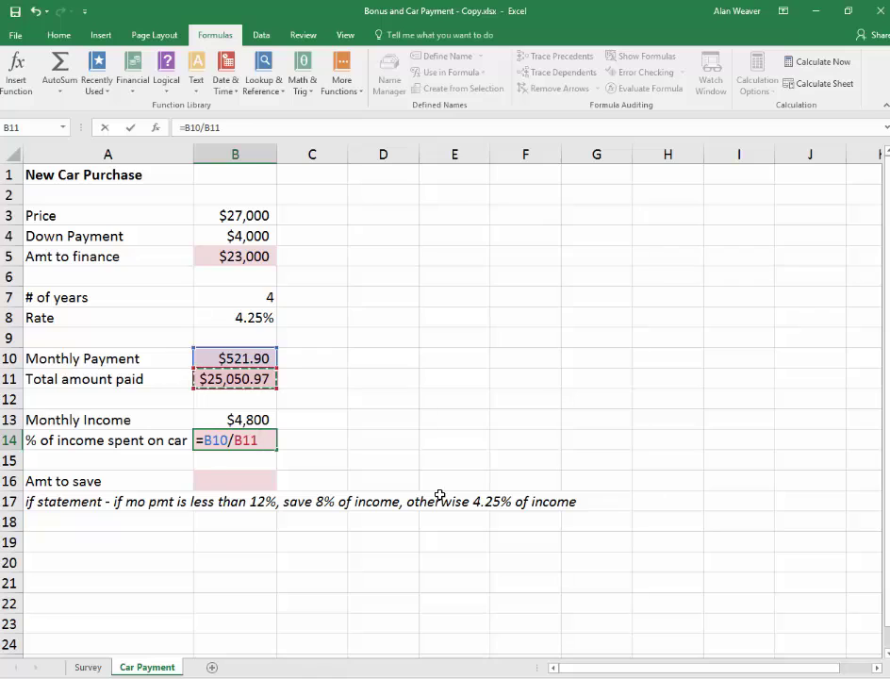
key(ctrl+Return)
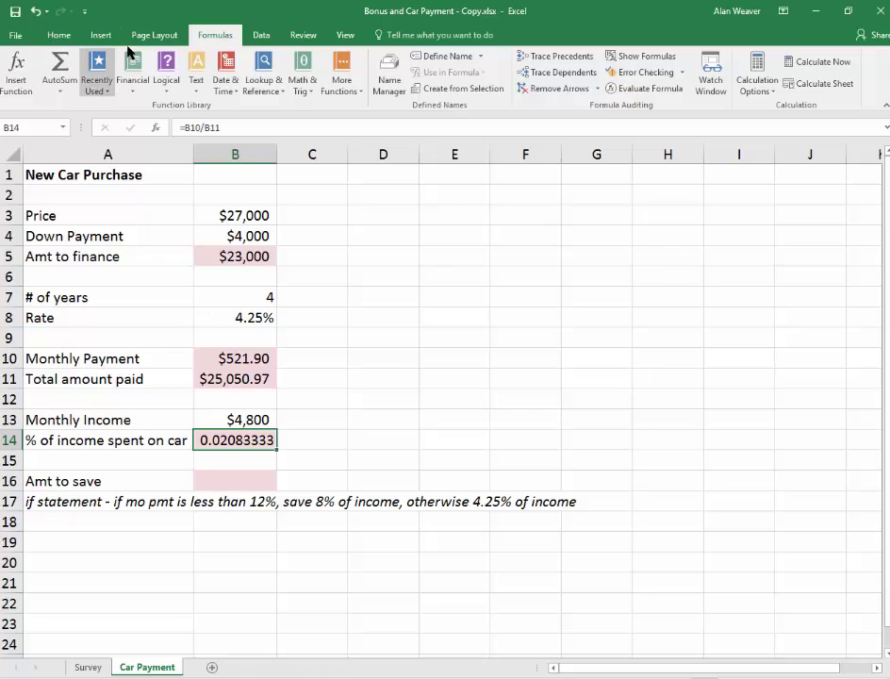
Step: Format the income percentage in B14 as a percentage with two decimal places
click(59, 35)
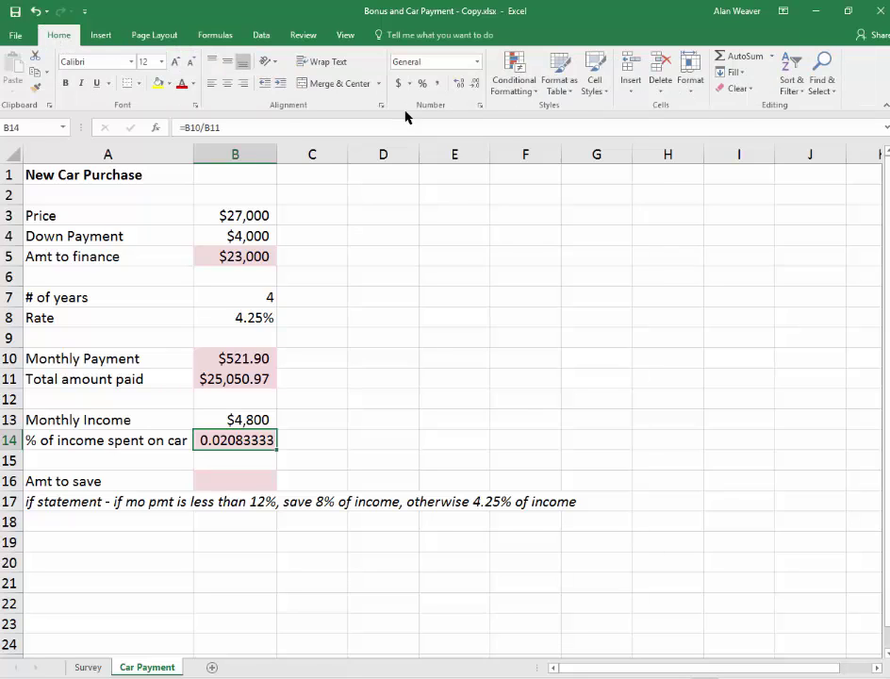
click(421, 84)
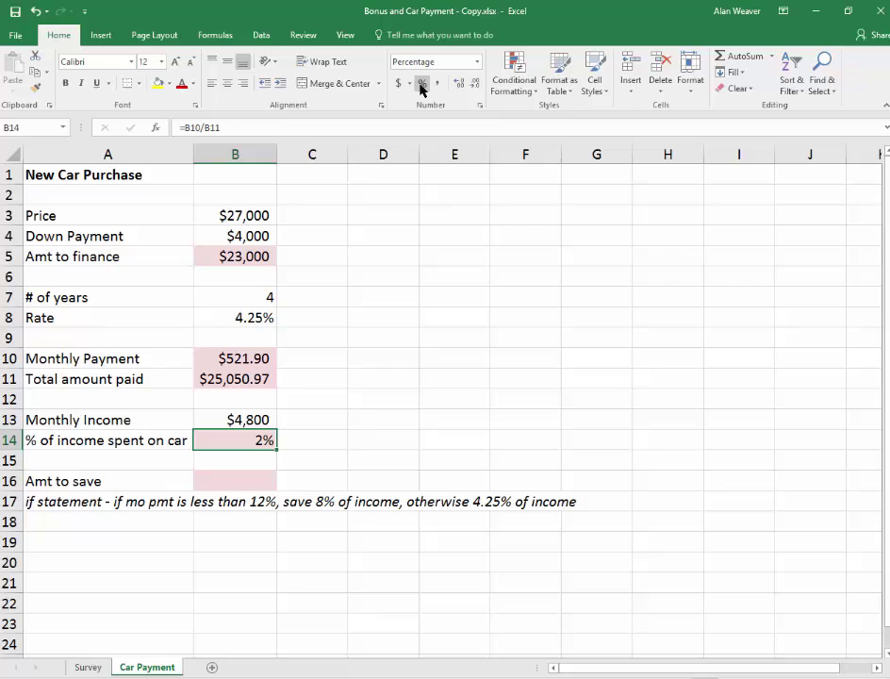
click(459, 83)
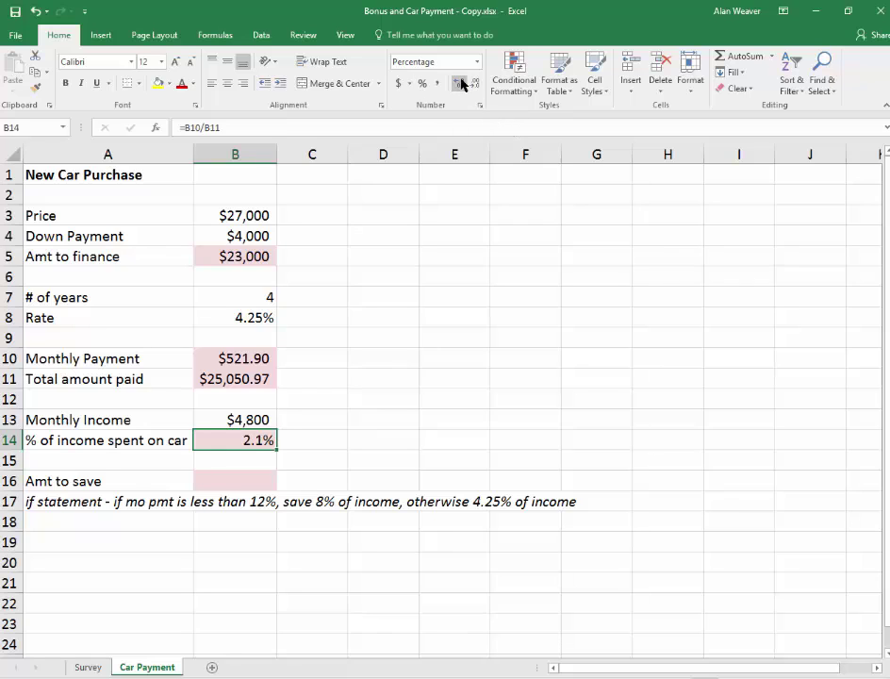
click(461, 84)
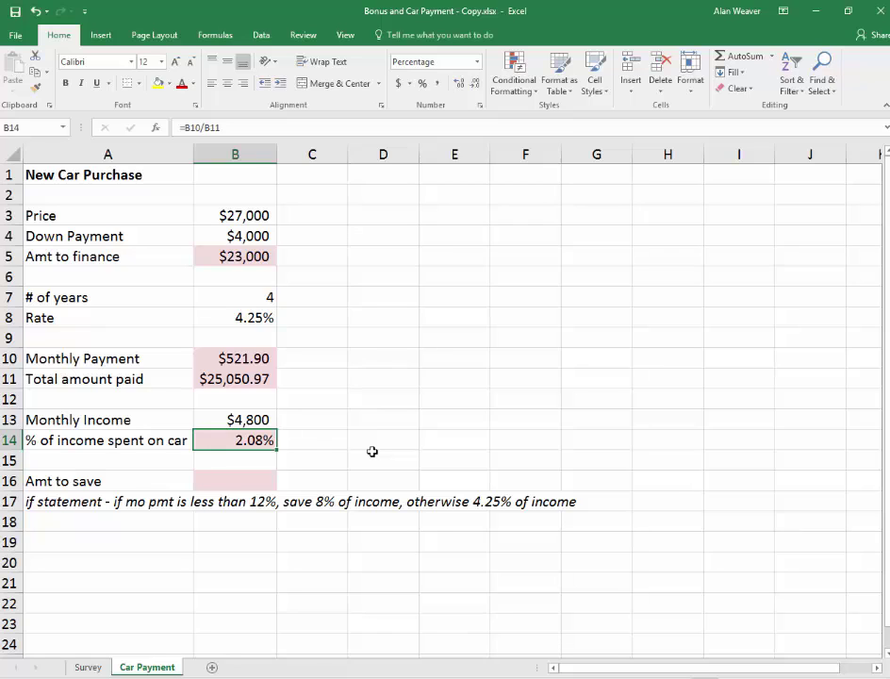
click(258, 375)
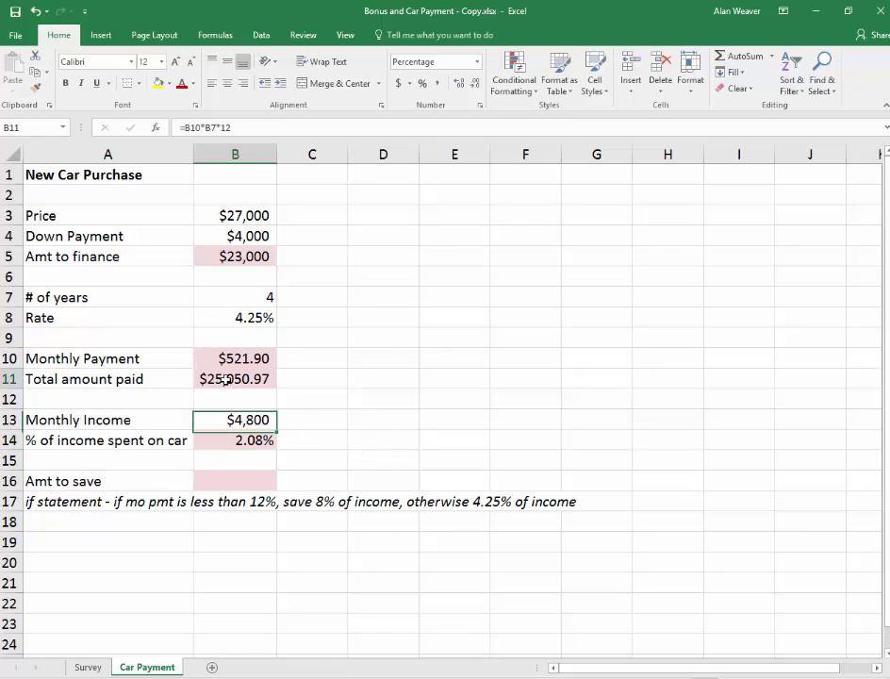
click(504, 474)
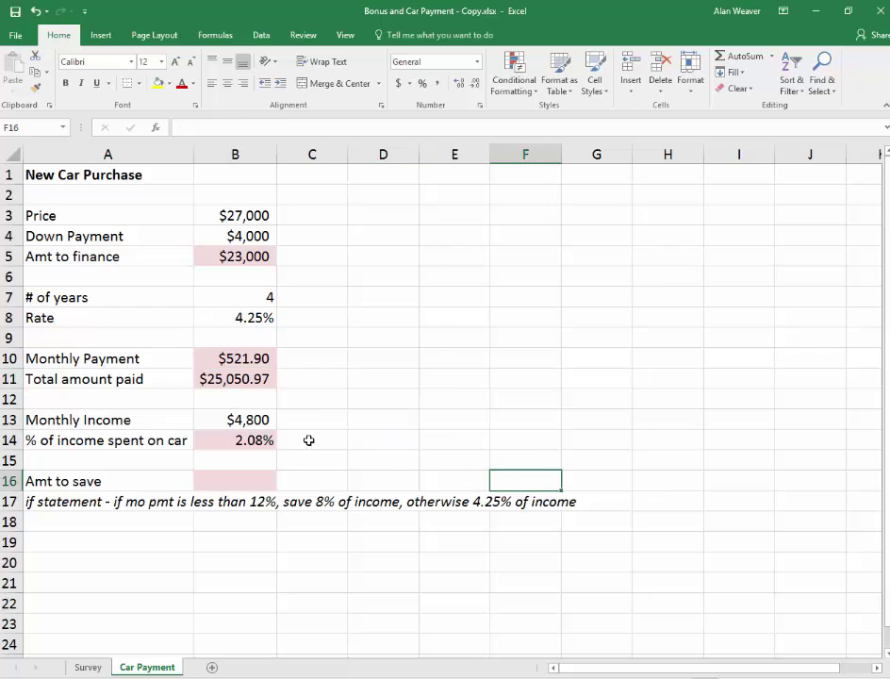
click(230, 433)
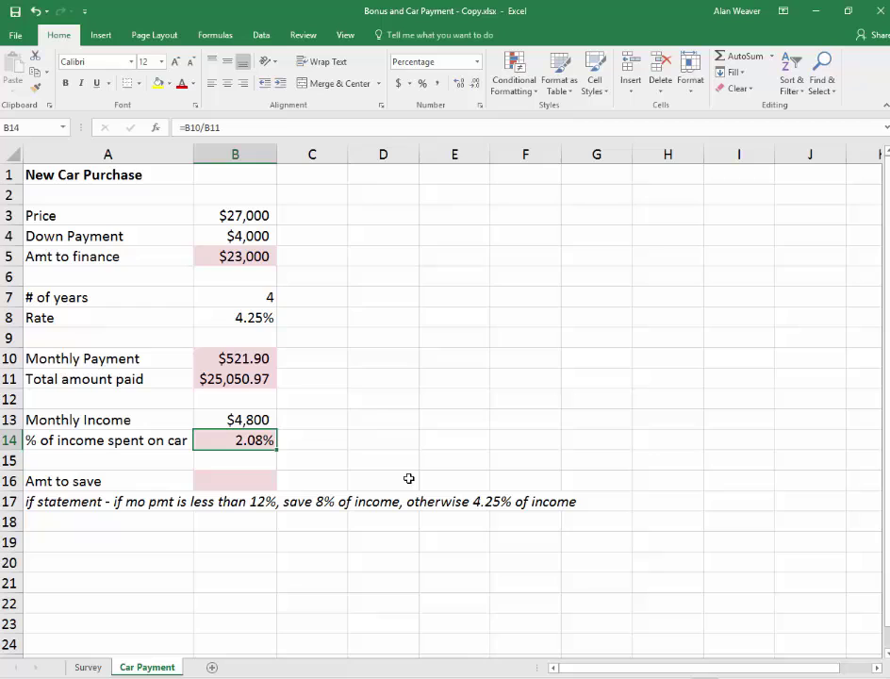
key(Delete)
text(=)
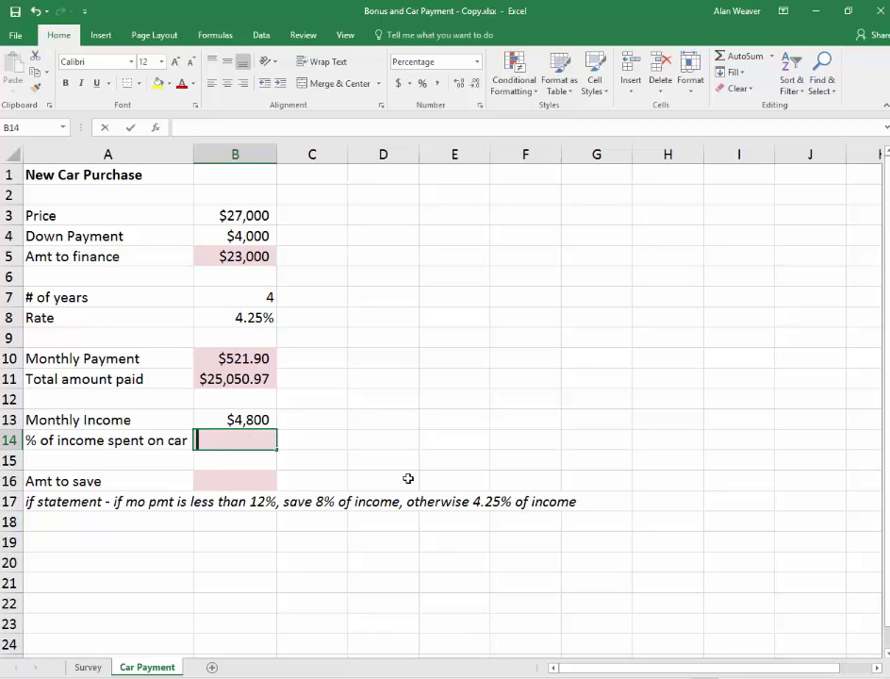
click(243, 357)
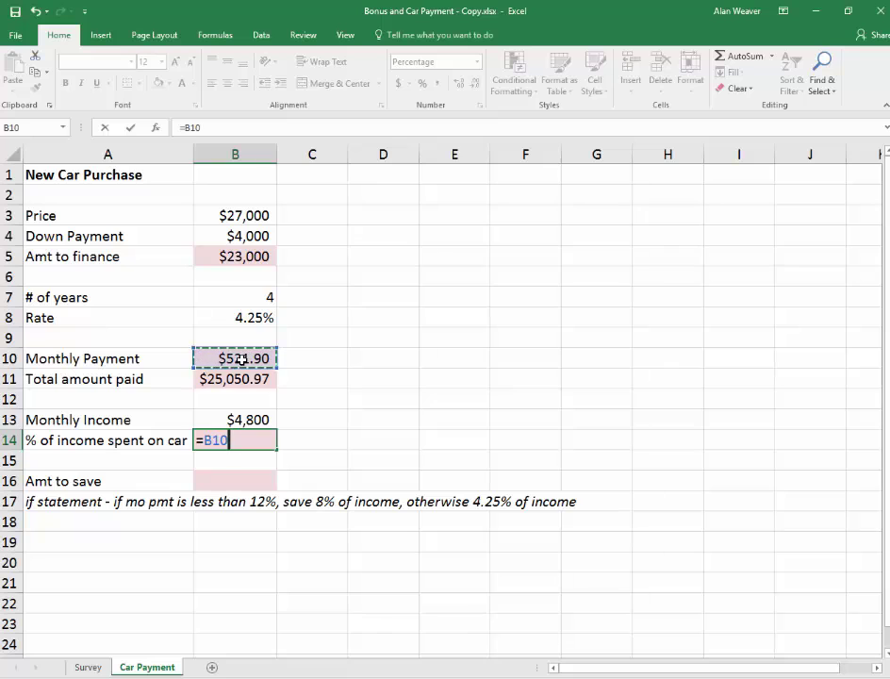
text(')
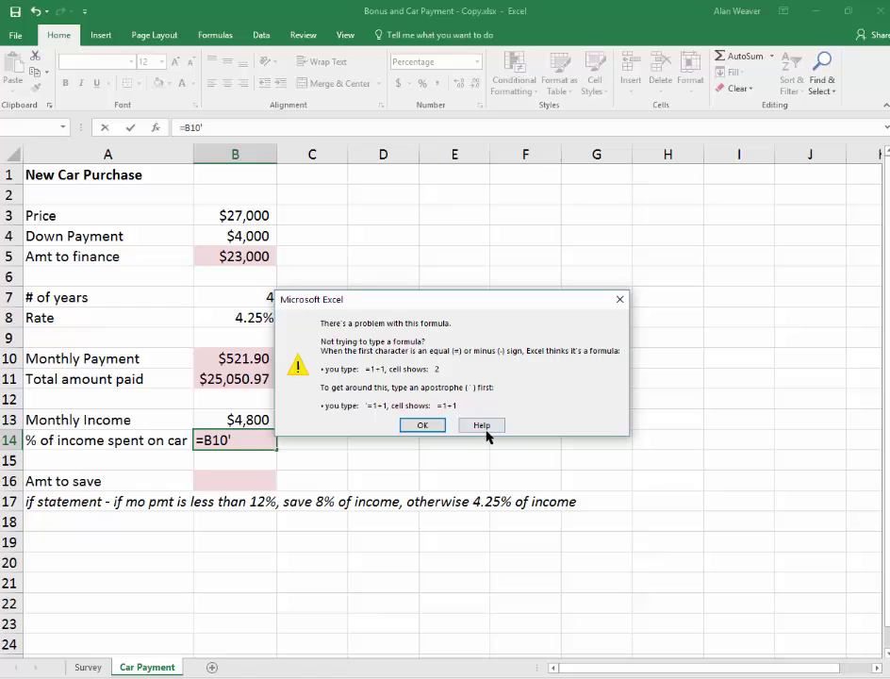
key(Return)
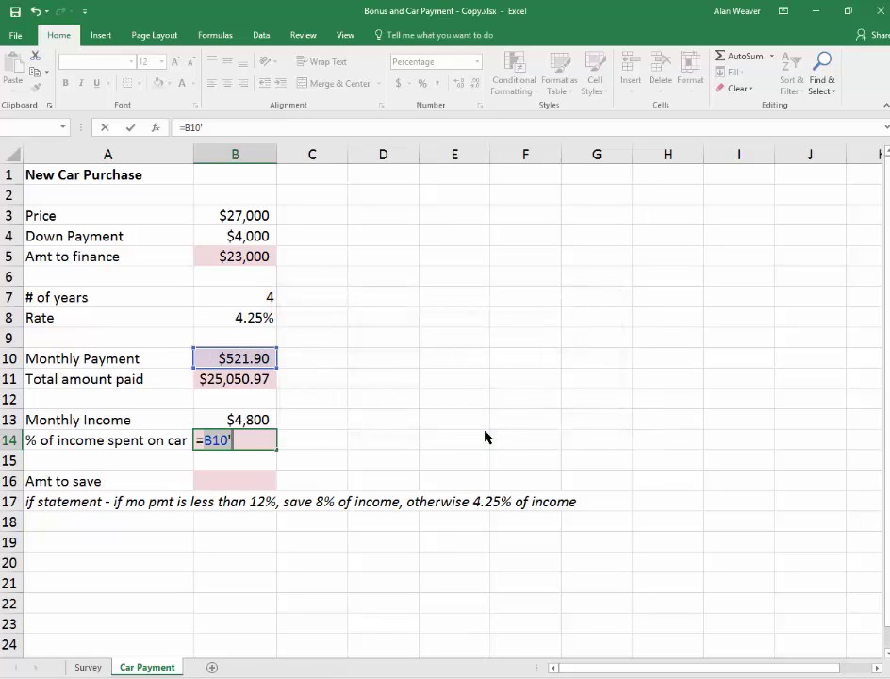
key(Escape)
Step: Calculate the percentage of income spent on the car in B14 with =B10/B13
text(=)
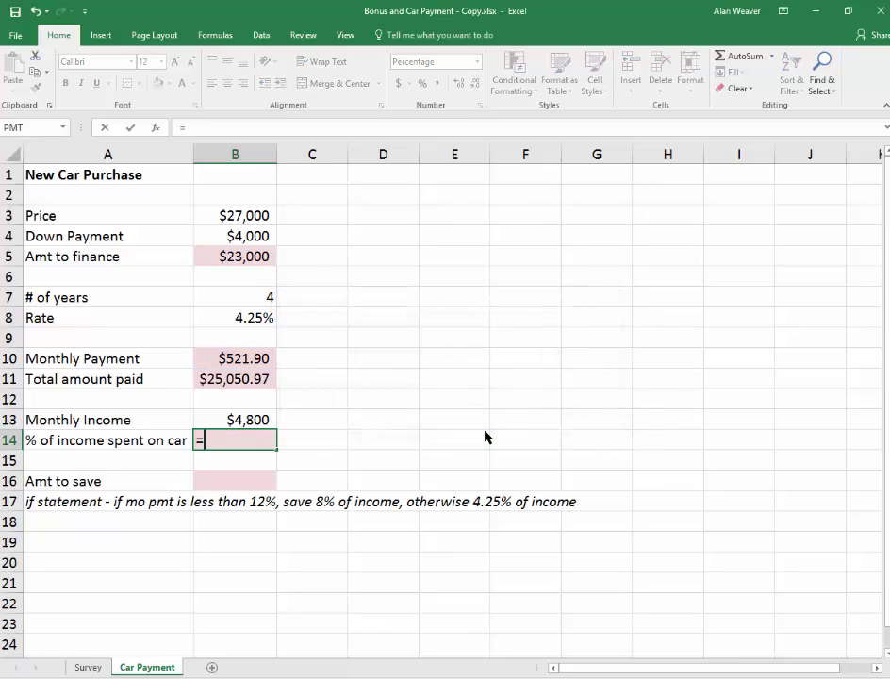
key(Up)
key(Up)
key(Up)
key(Up)
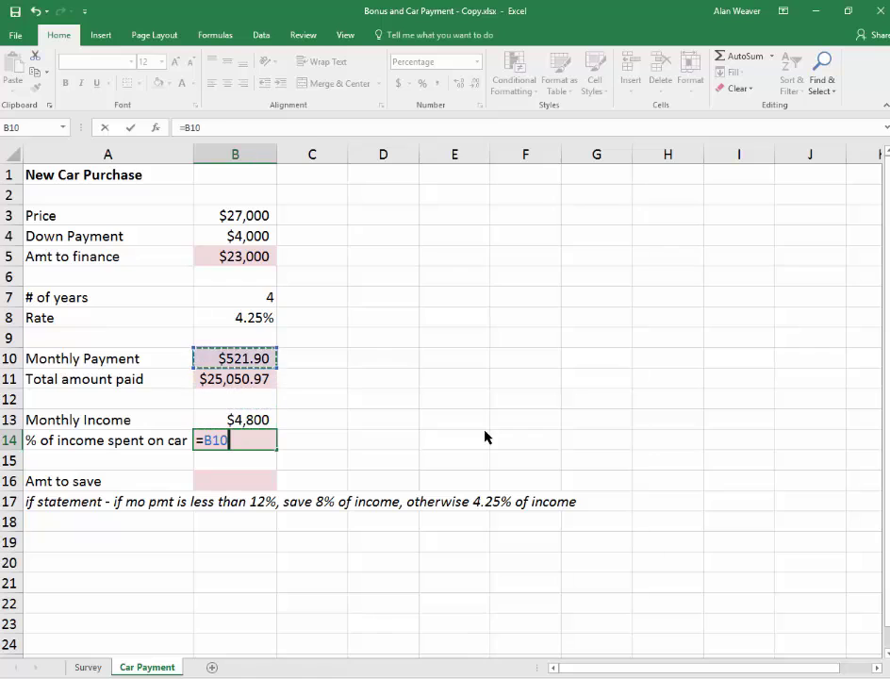
text(/)
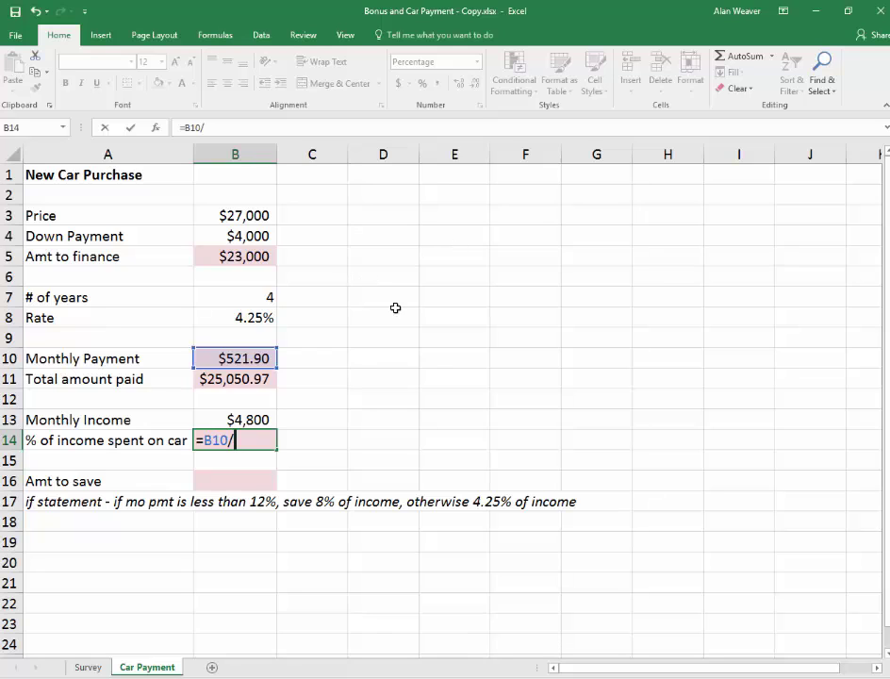
click(239, 423)
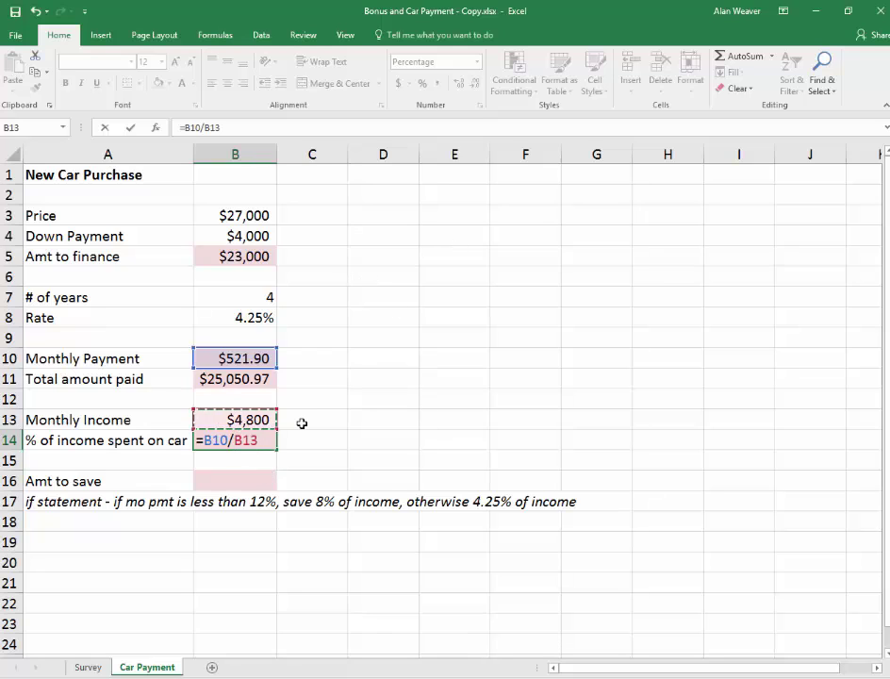
key(ctrl+Return)
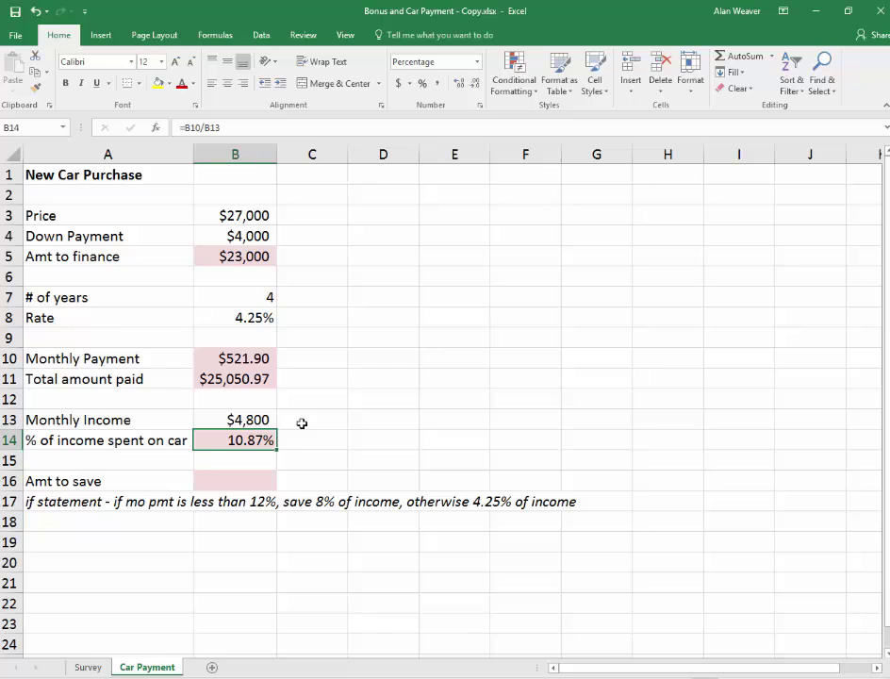
Step: Start an IF function in B16 for the amount to save, with the logical test B14<12%
key(Down)
key(Down)
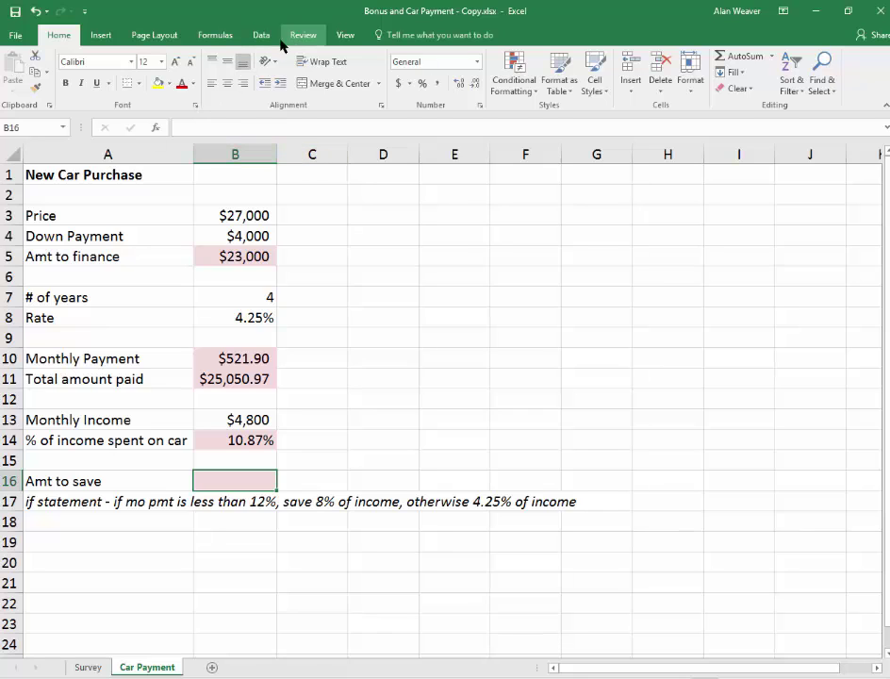
click(217, 35)
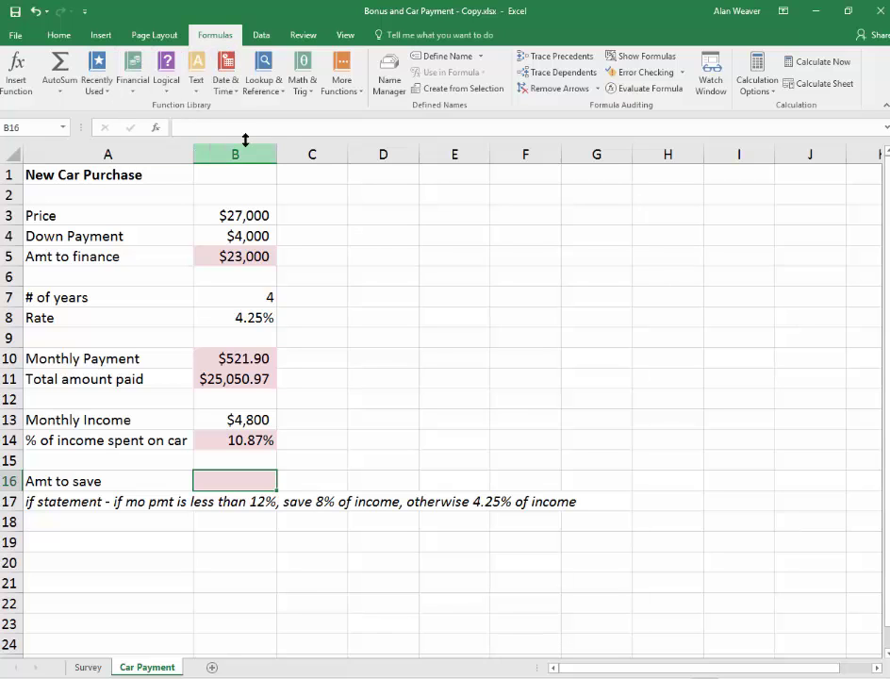
click(95, 66)
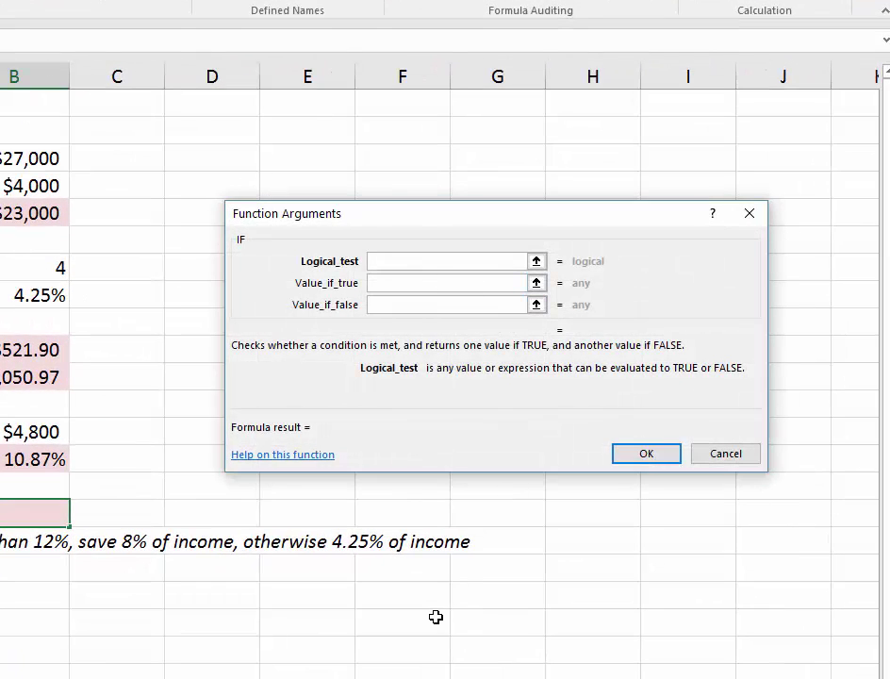
click(29, 474)
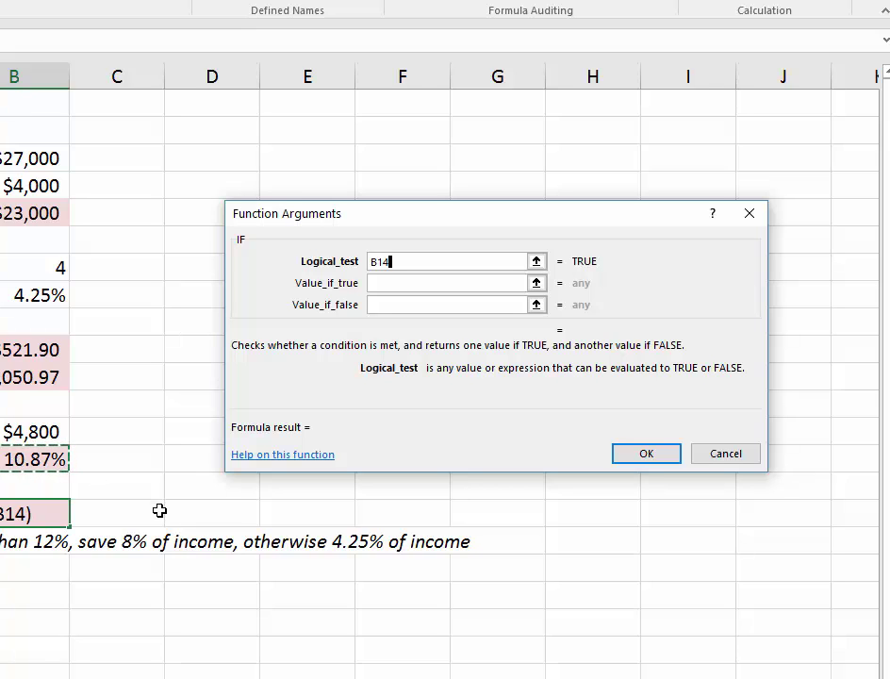
text(<12%)
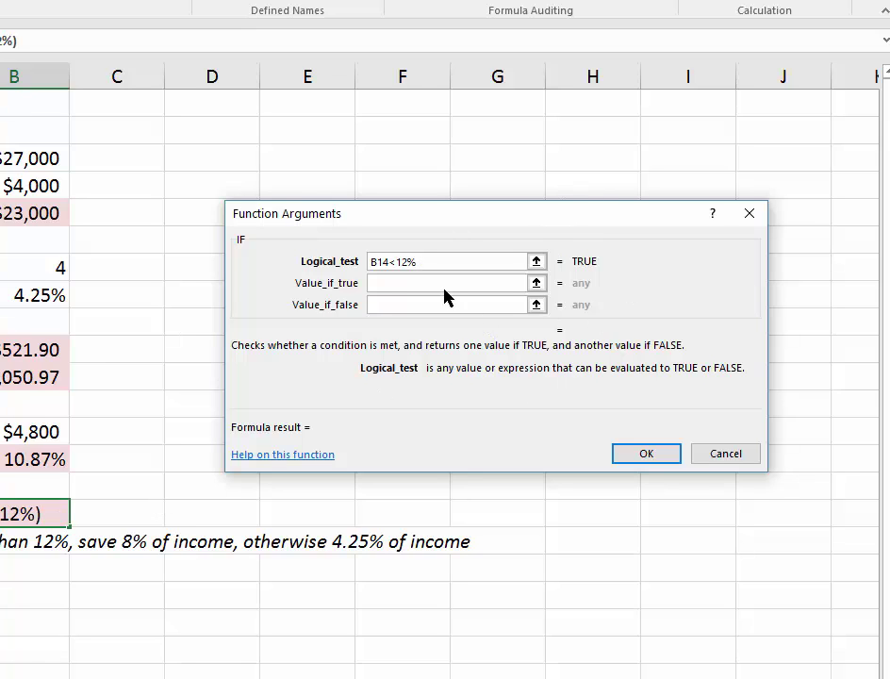
Step: Set the IF function's value if true to 8% of the monthly income, B13*.08
click(377, 285)
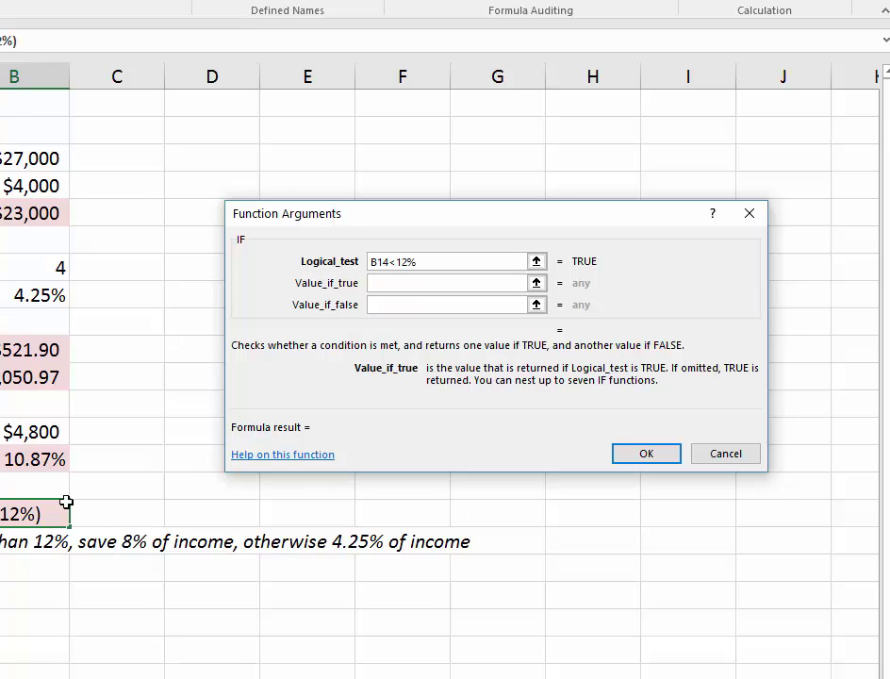
click(26, 432)
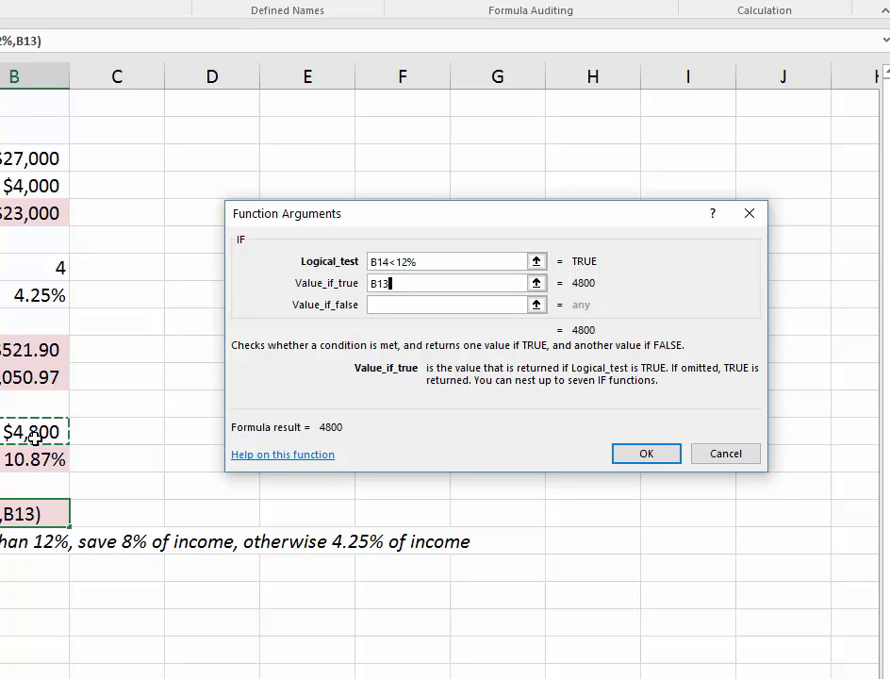
text(*)
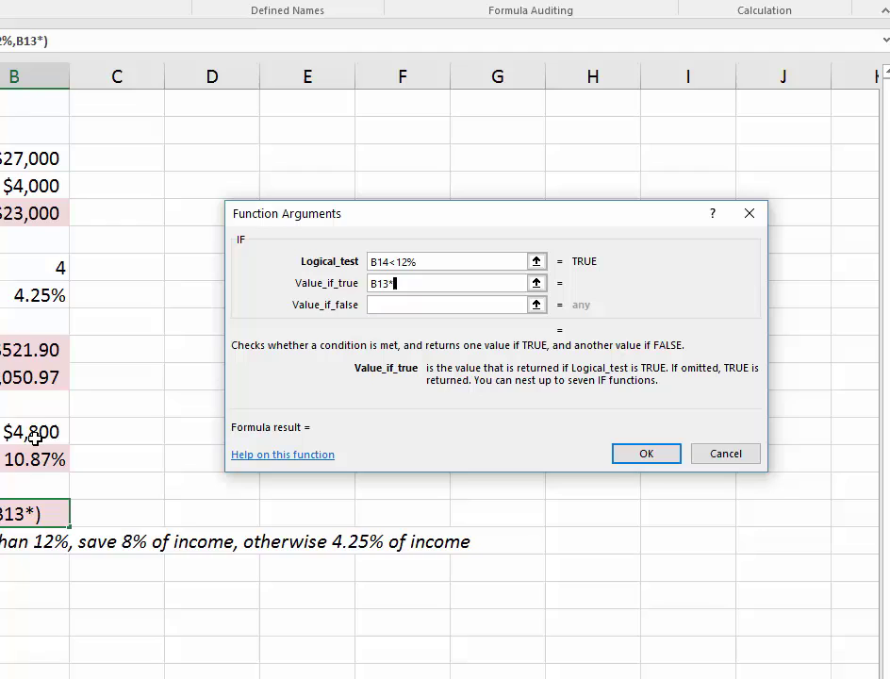
text(.1)
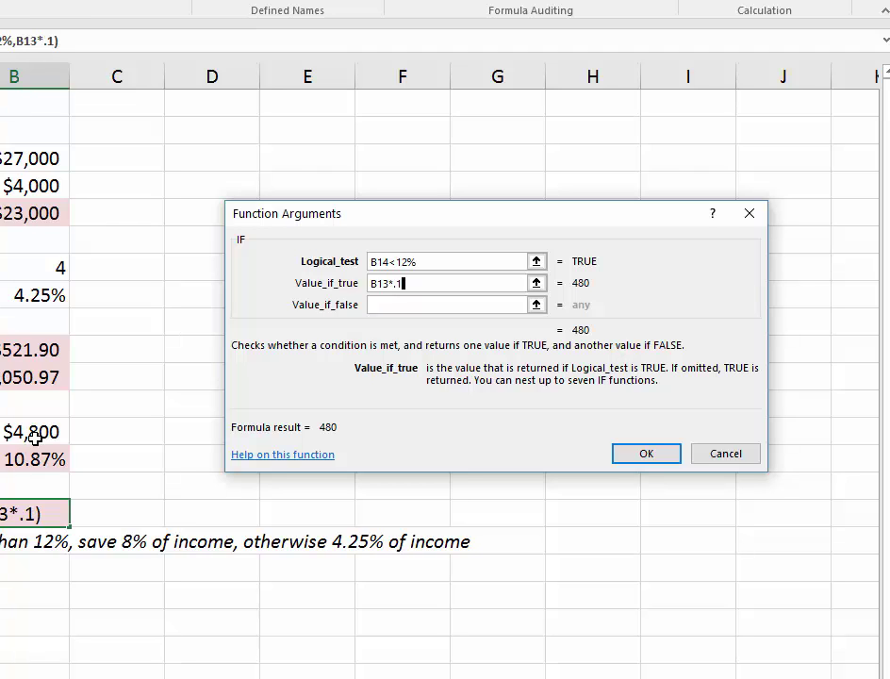
key(BackSpace)
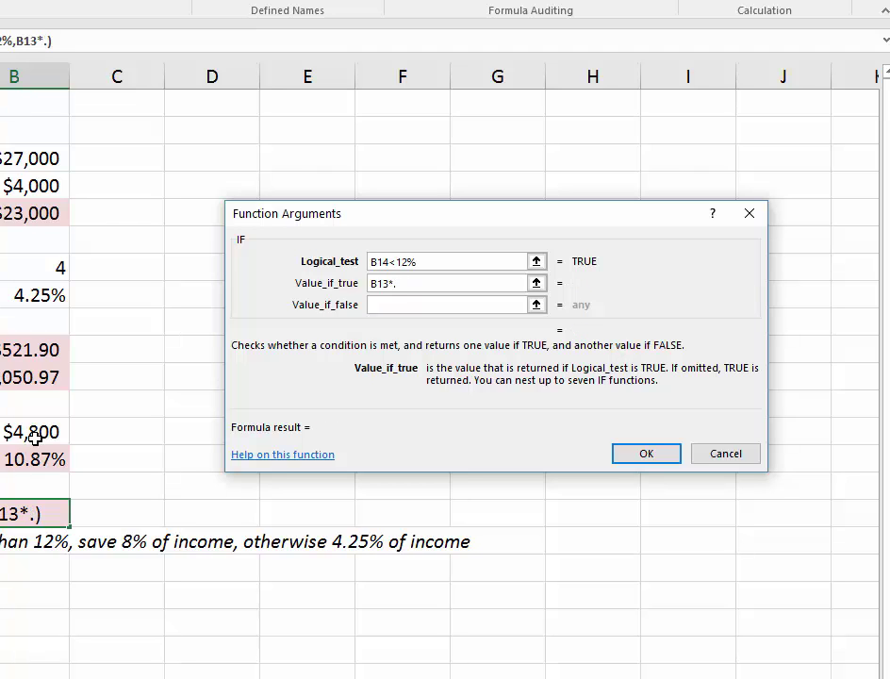
text(-)
key(BackSpace)
text(08)
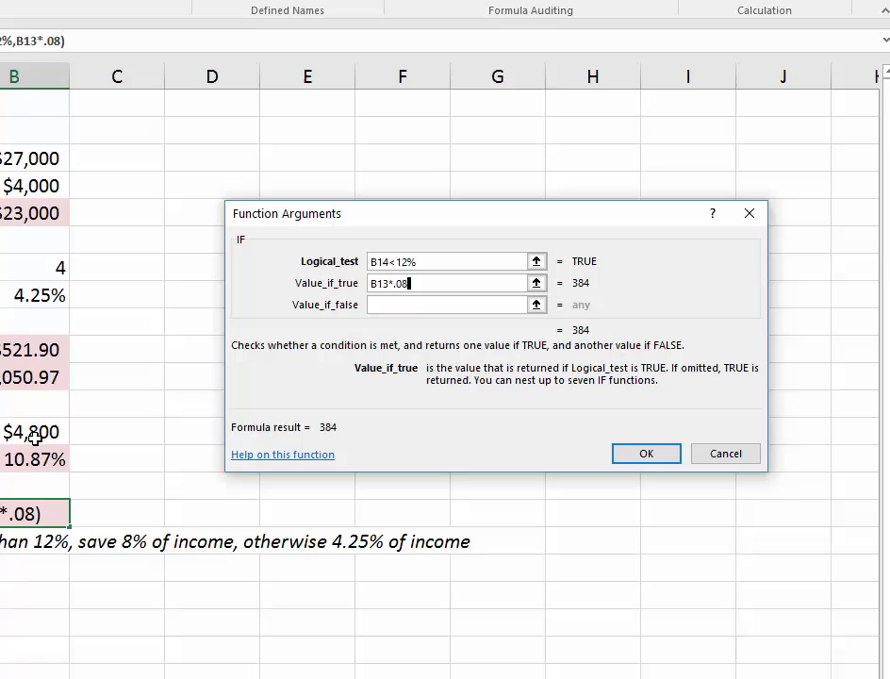
Step: Complete the B16 IF function with B13*4.25% as the value if false, and apply the Accounting format to the cell
key(Tab)
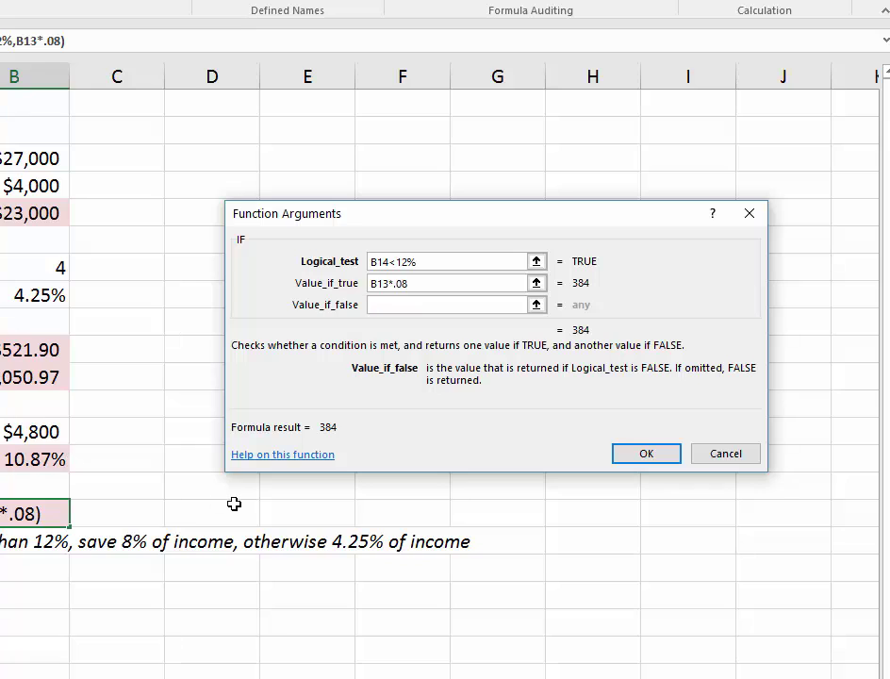
click(21, 431)
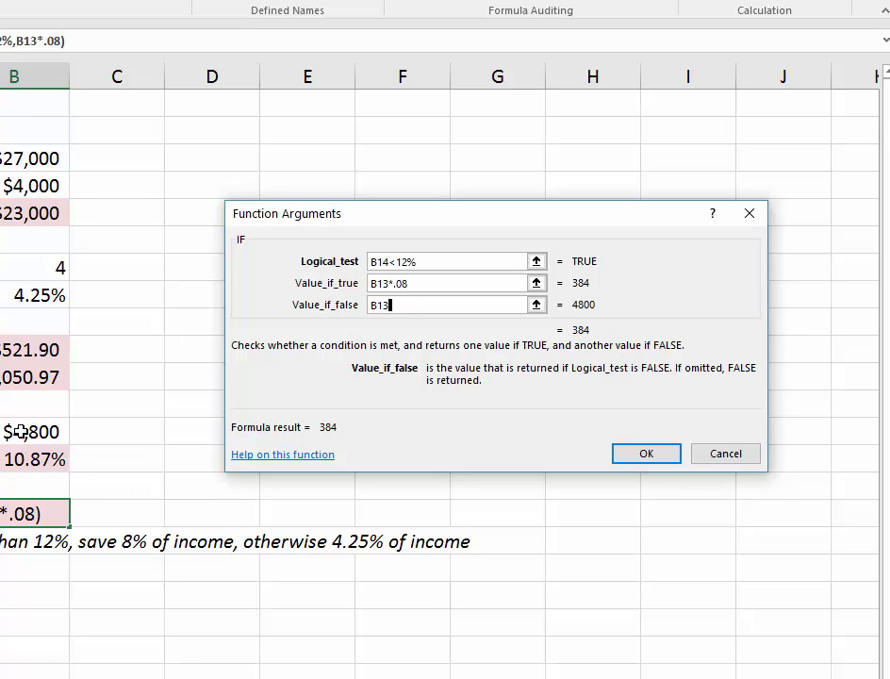
text(*)
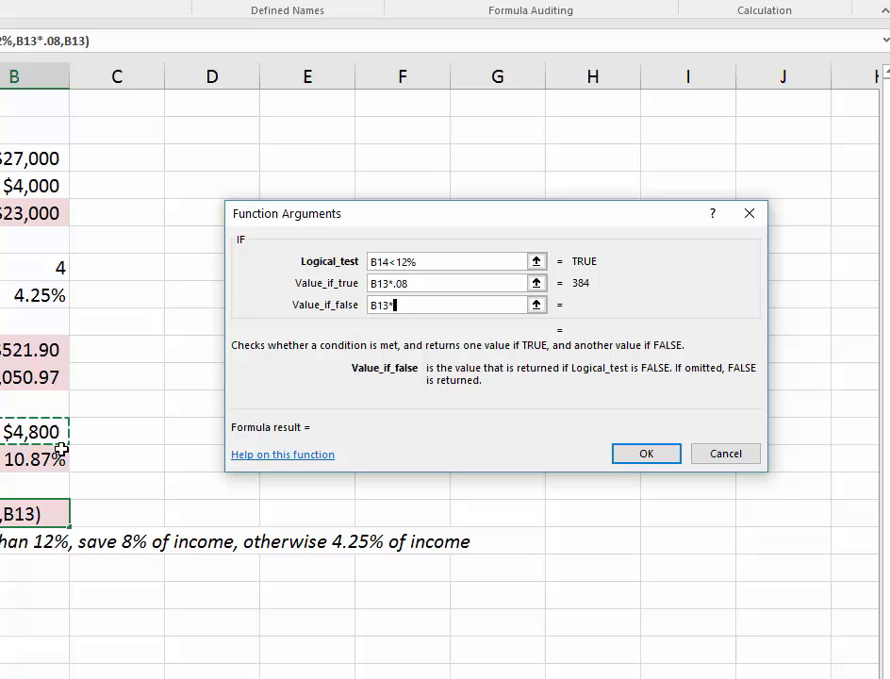
text(4.25%)
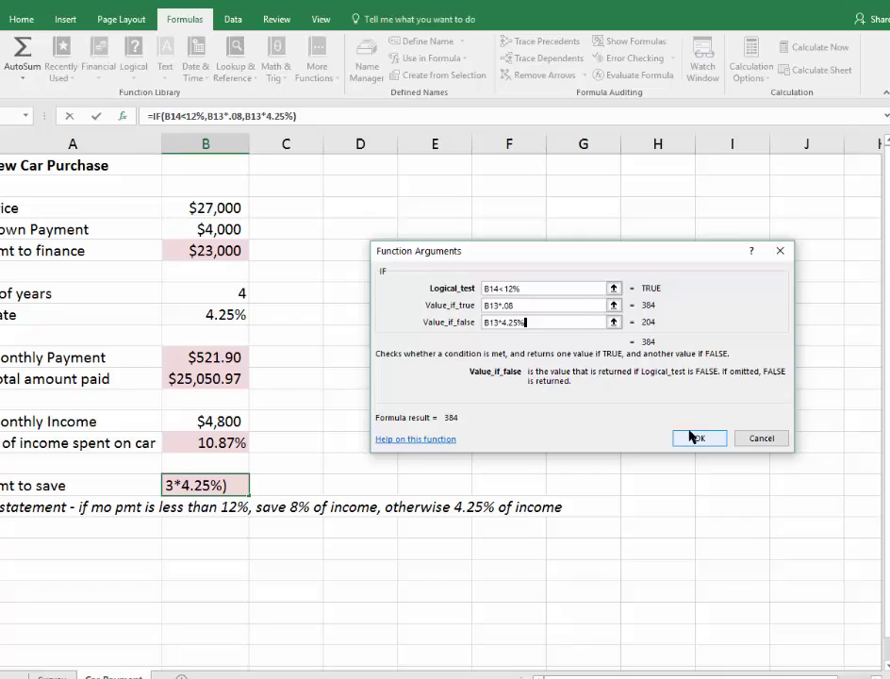
click(645, 454)
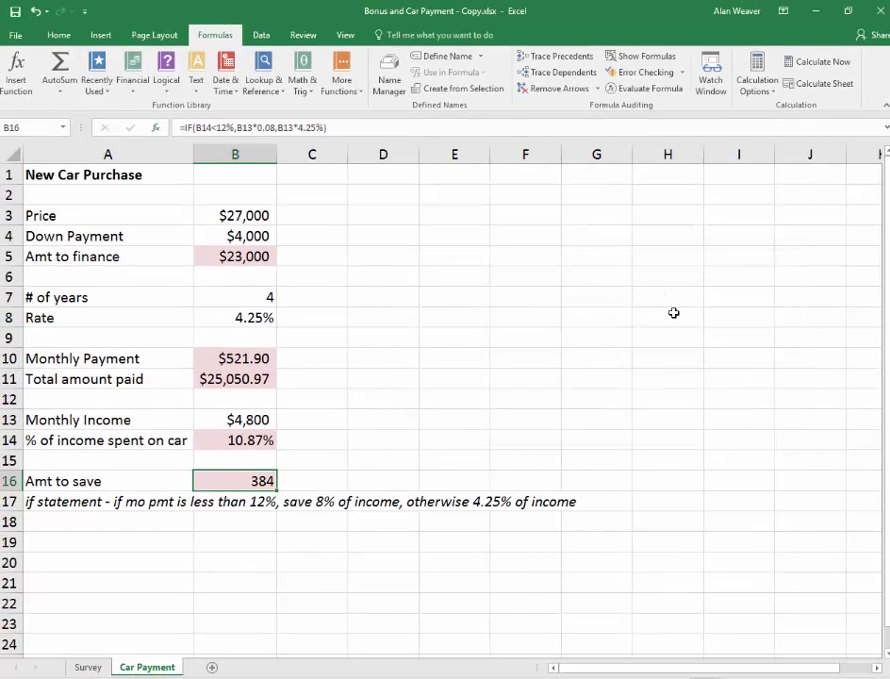
click(53, 35)
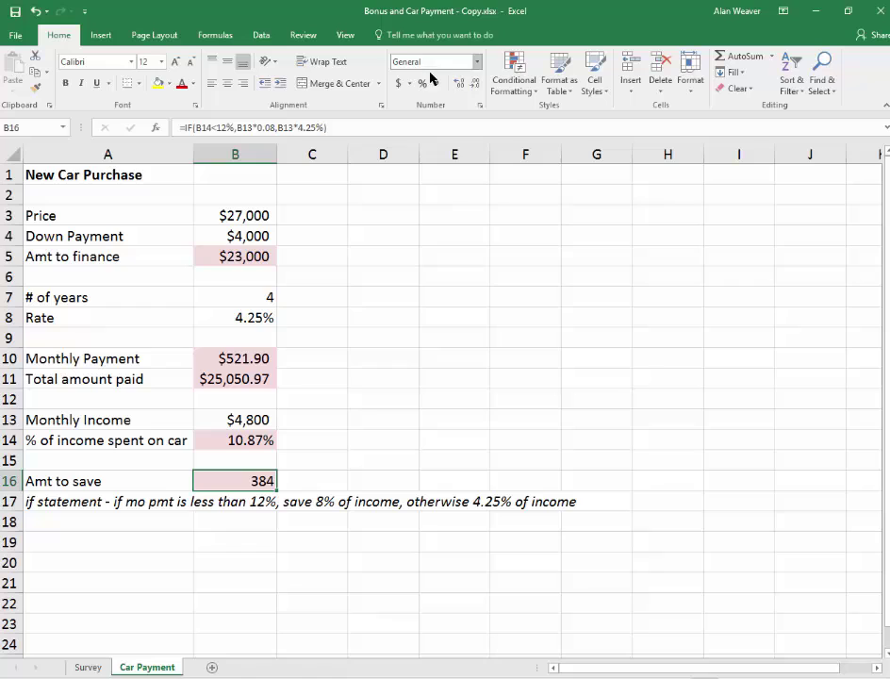
click(397, 83)
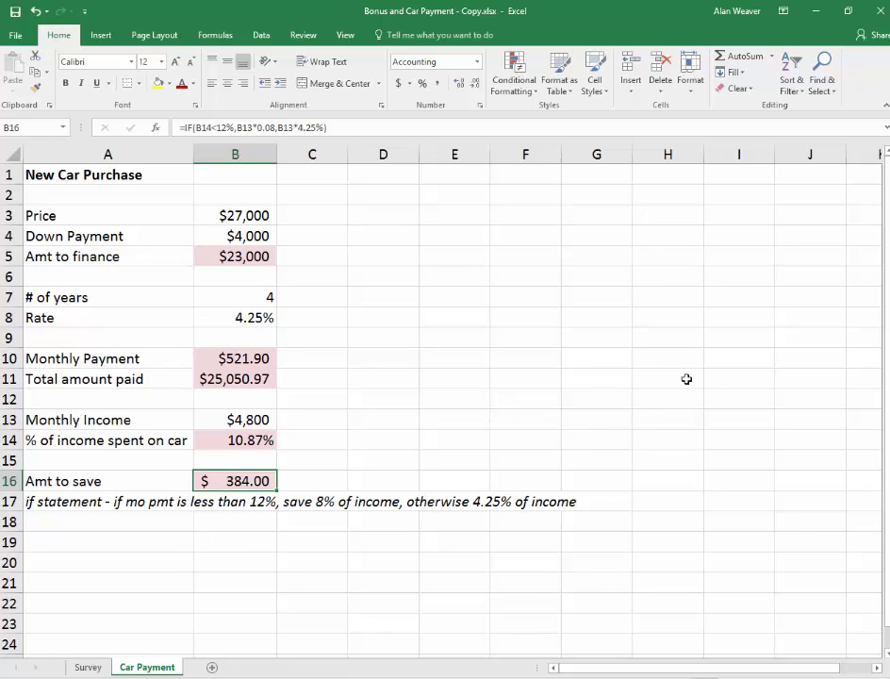
Step: Set the car price in B3 to 38000
click(257, 216)
text(38)
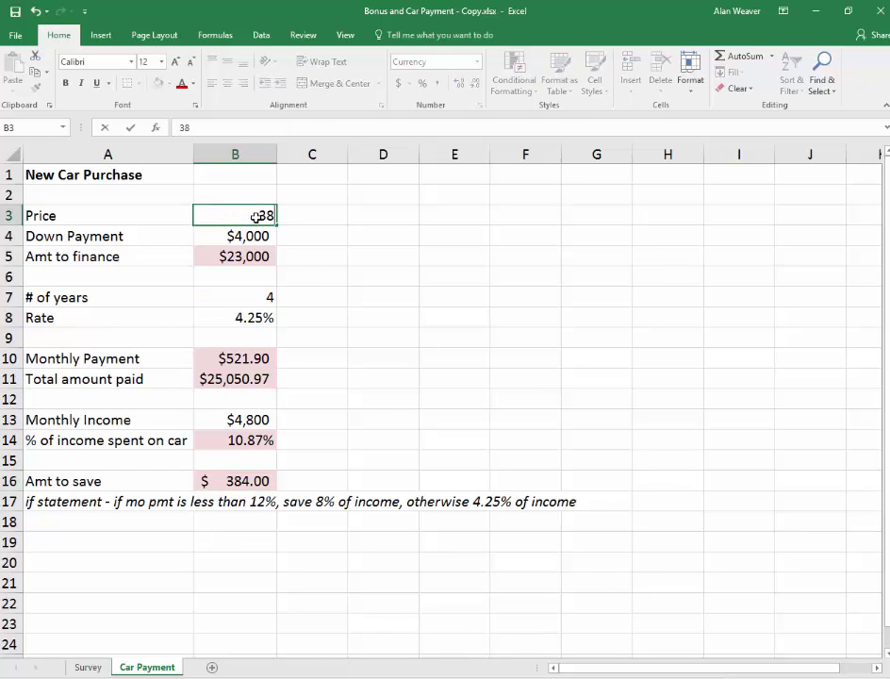
text(000)
key(Return)
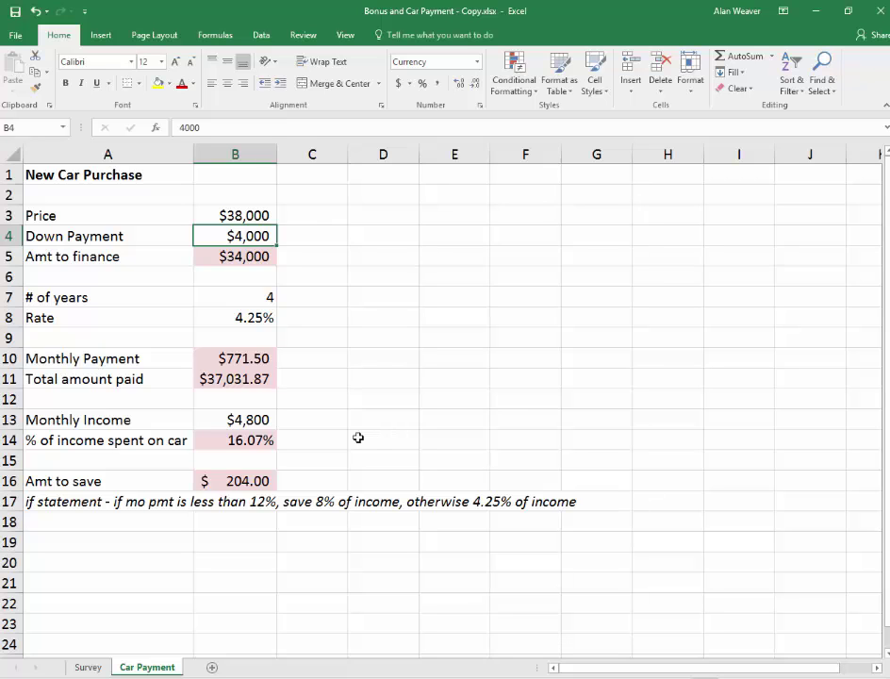
Step: Switch to the Survey sheet, review the rating bonuses in E10:E15, and select the Lowest Bonus cell B19
key(ctrl+Page_Up)
click(144, 466)
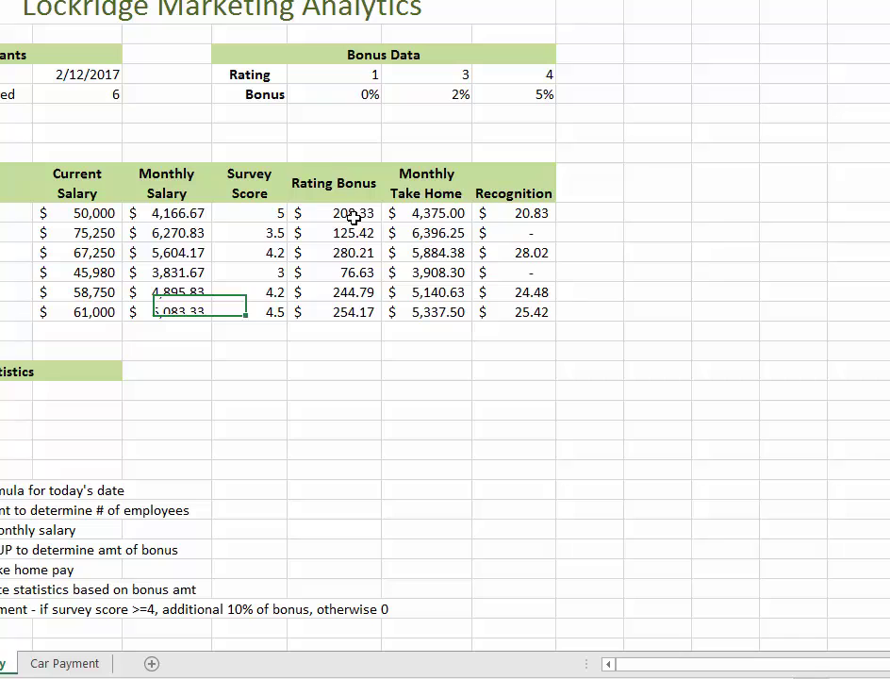
drag(354, 215, 362, 320)
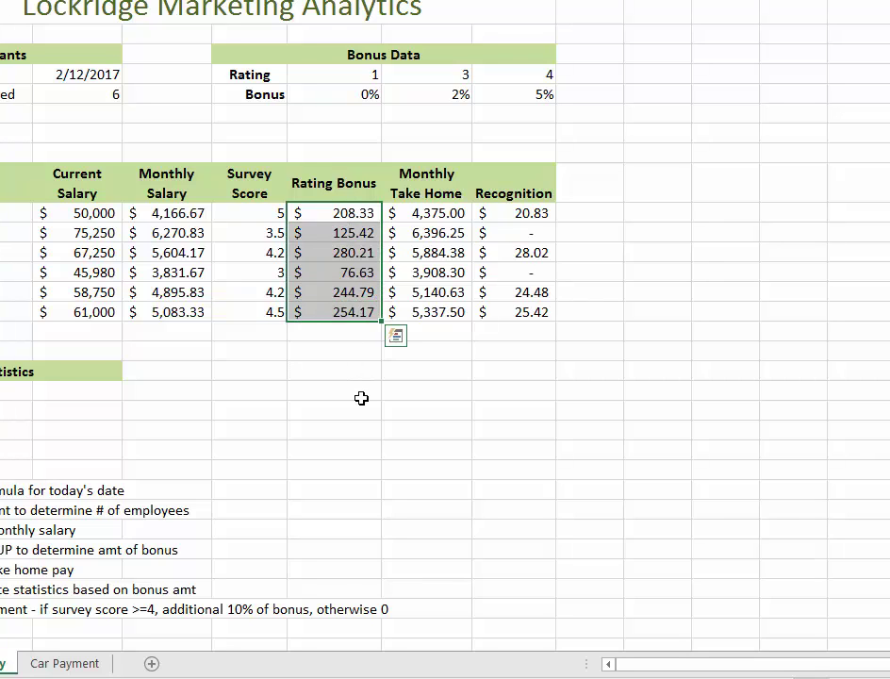
click(60, 394)
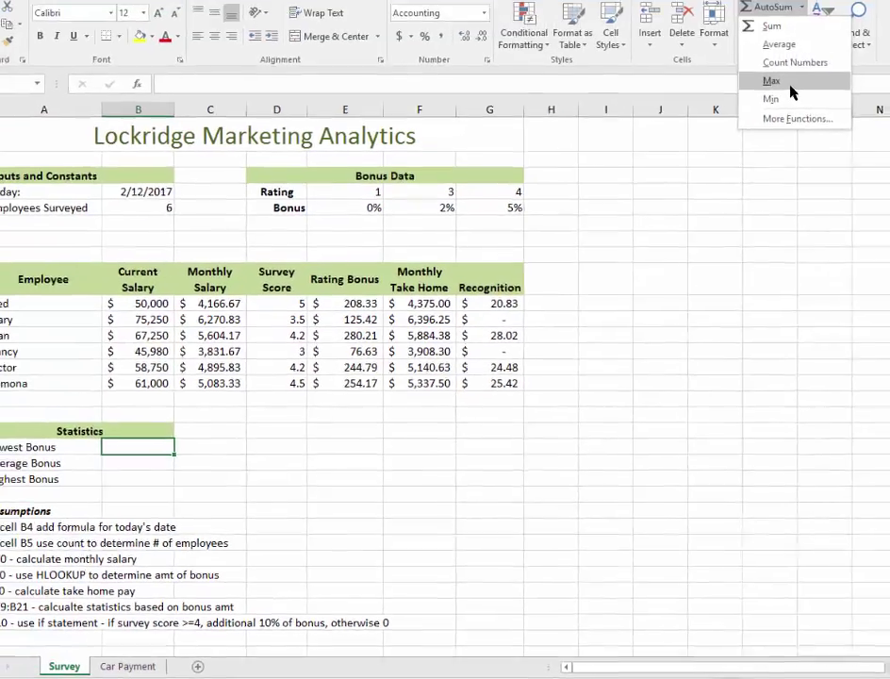
click(760, 134)
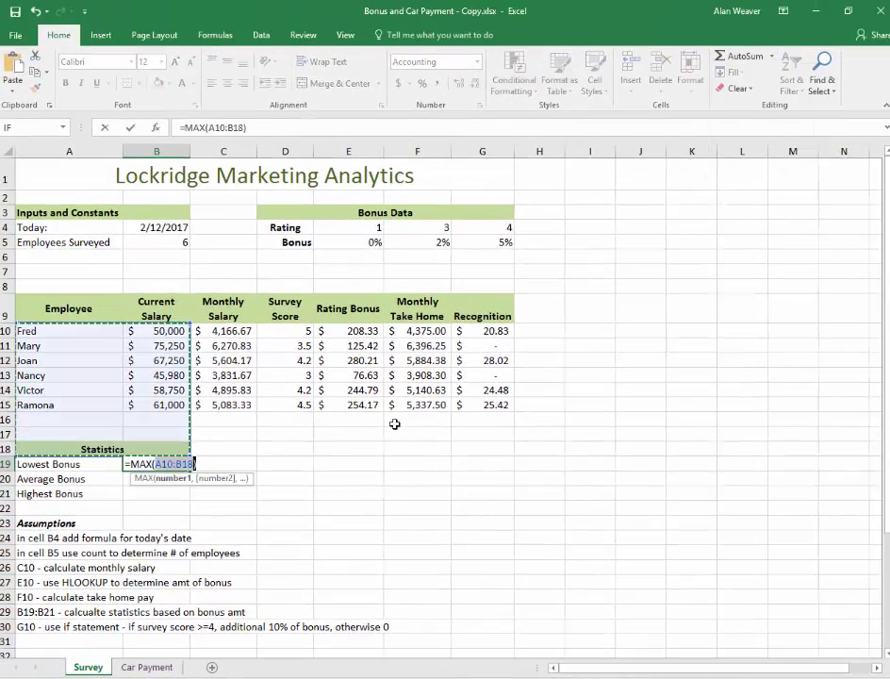
drag(353, 332, 354, 400)
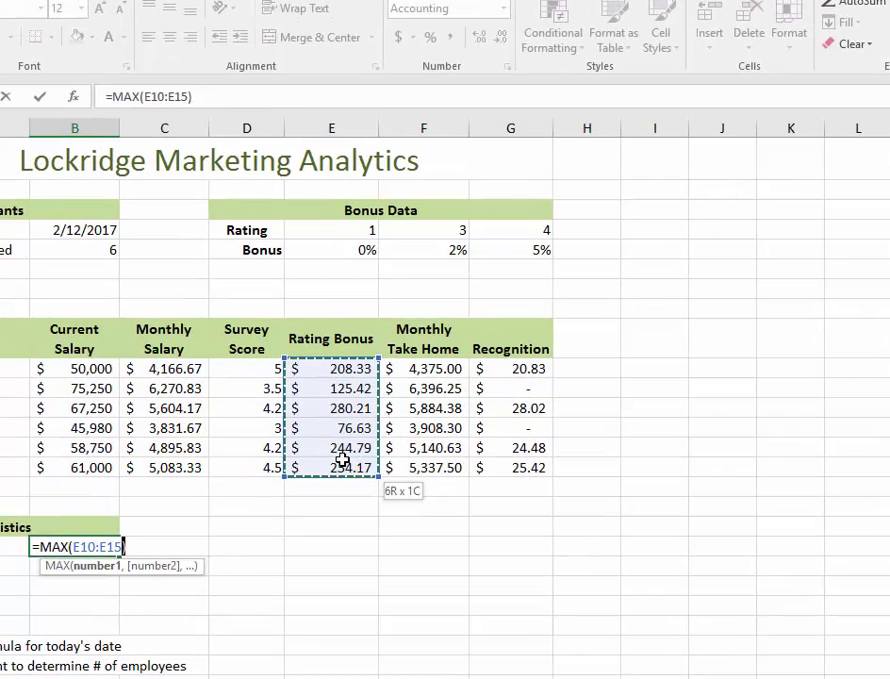
drag(342, 458, 342, 458)
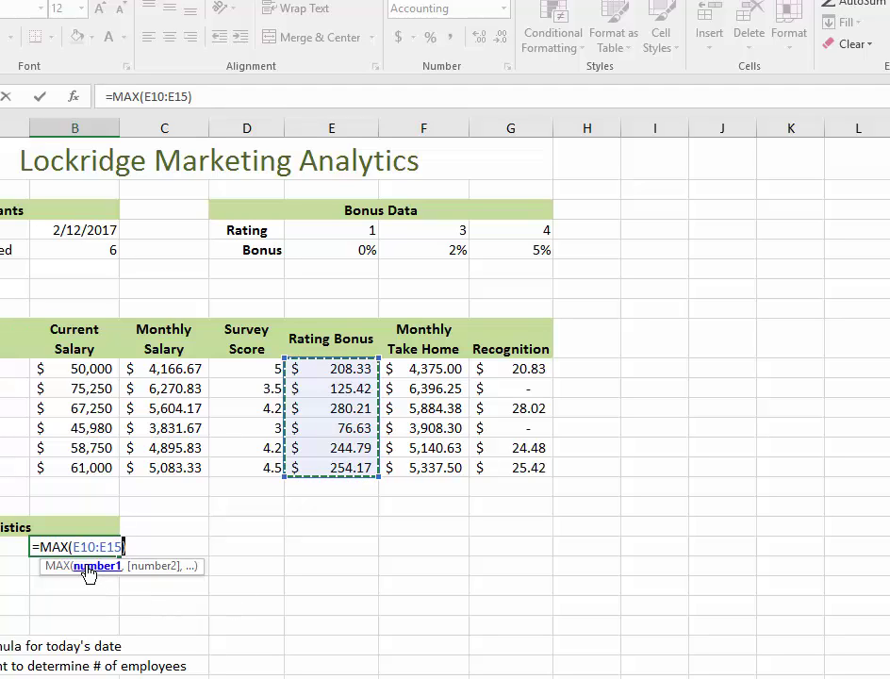
key(Escape)
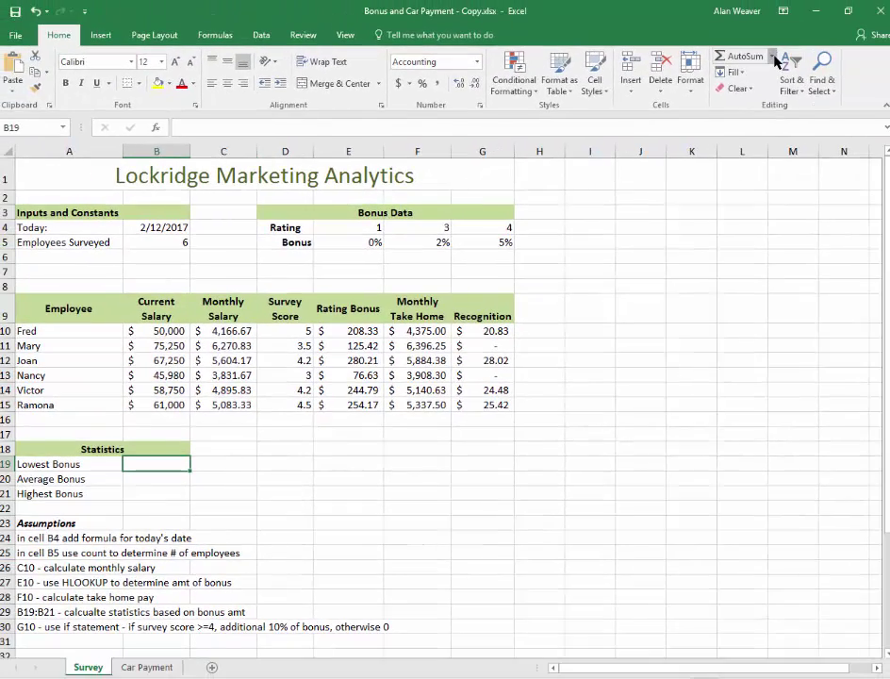
Step: Calculate the lowest bonus in B19 with a MIN function over the rating bonuses in E10:E15
click(772, 57)
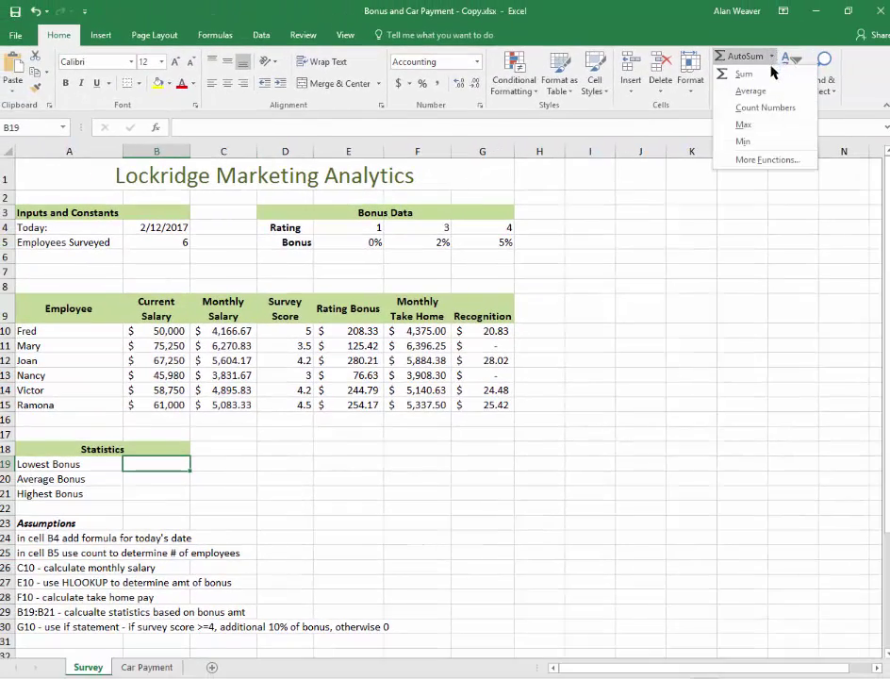
click(747, 141)
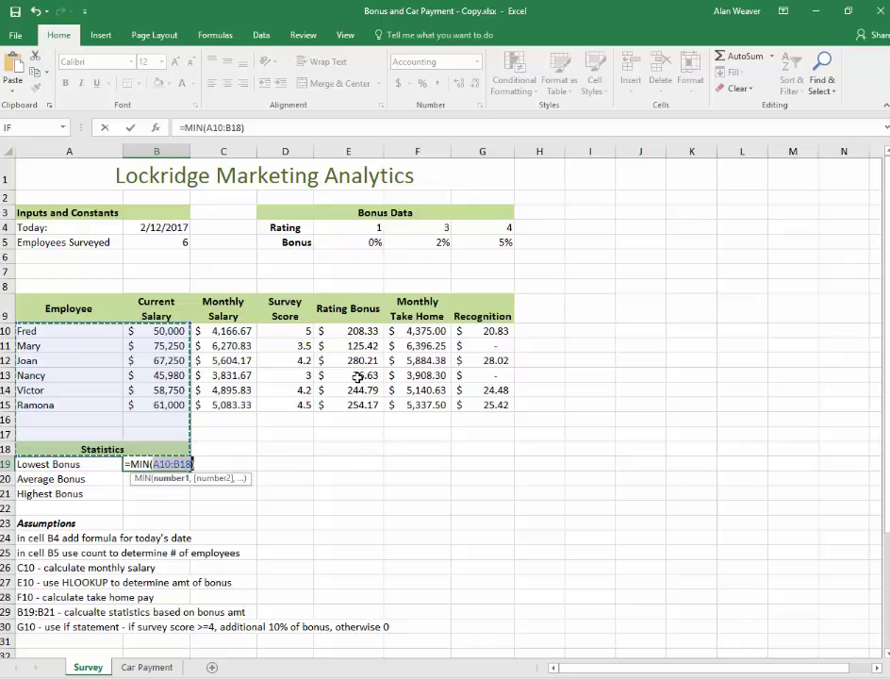
drag(344, 331, 362, 401)
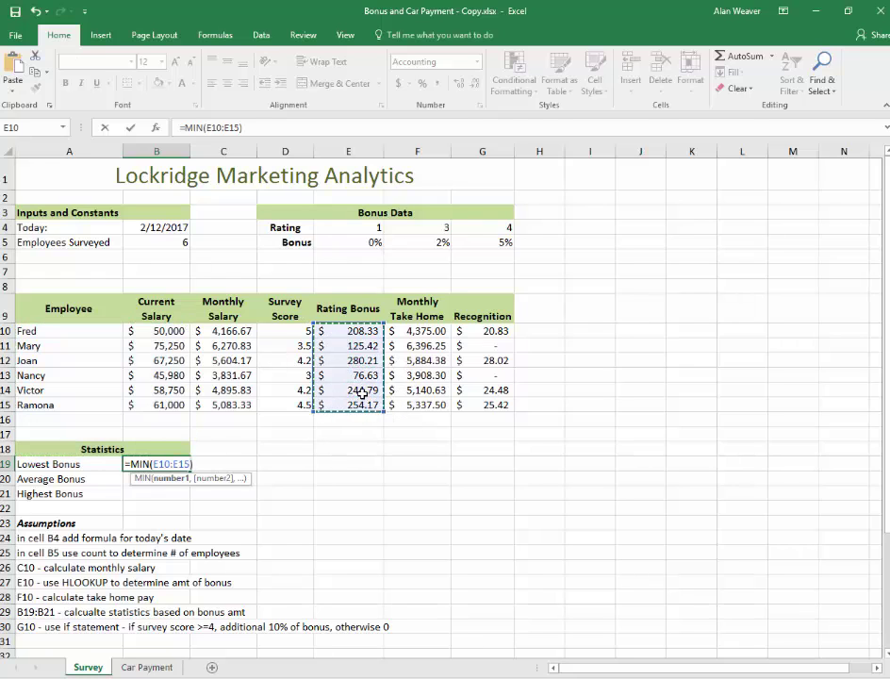
key(Return)
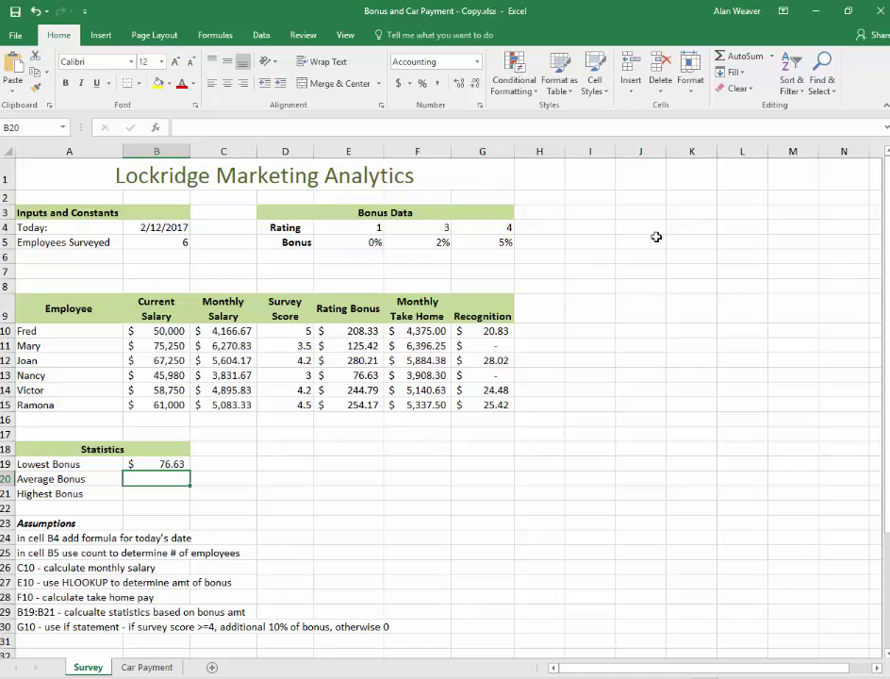
Step: Calculate the average bonus in B20 with an AVERAGE function over the rating bonuses in E10:E15
click(772, 56)
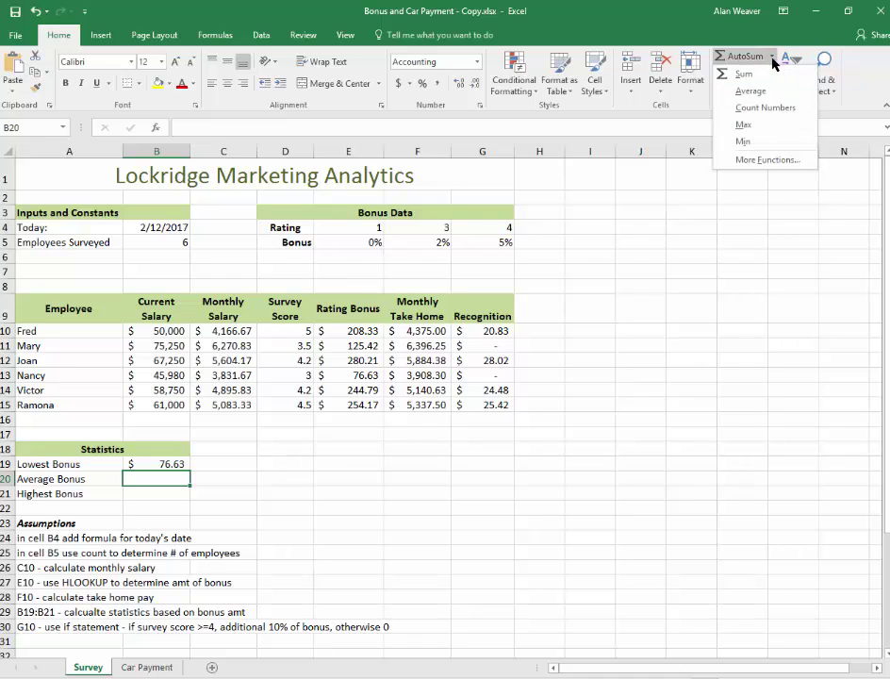
click(766, 89)
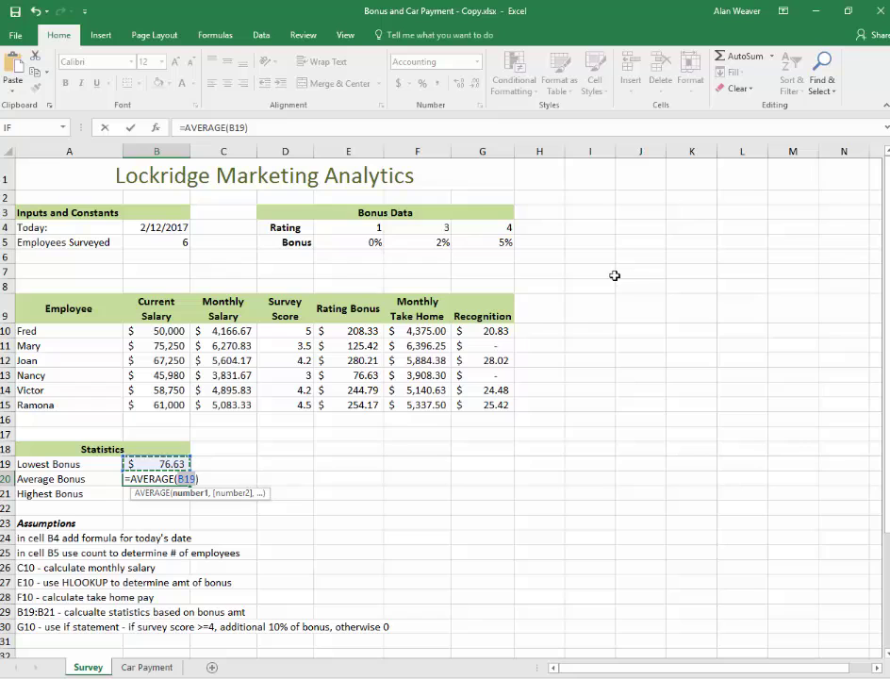
drag(367, 330, 377, 396)
key(Return)
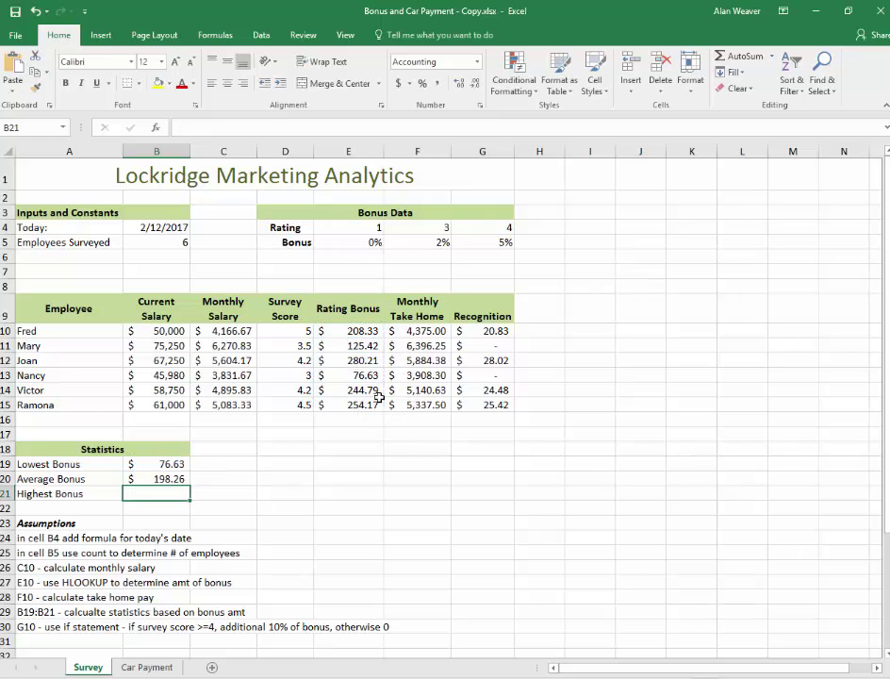
Step: Calculate the highest bonus in B21 with a MAX function over the rating bonuses in E10:E15
click(771, 57)
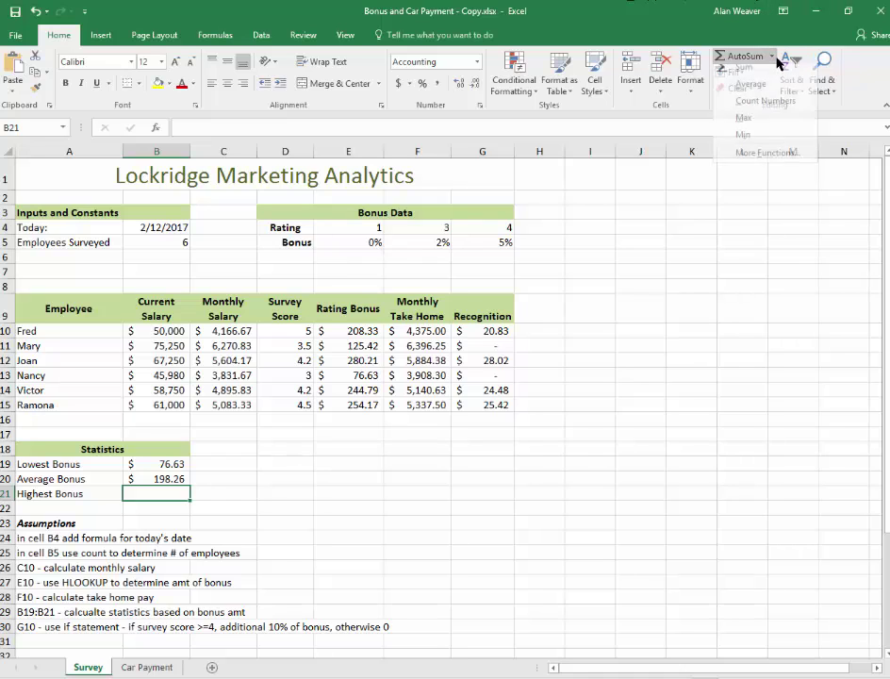
click(745, 125)
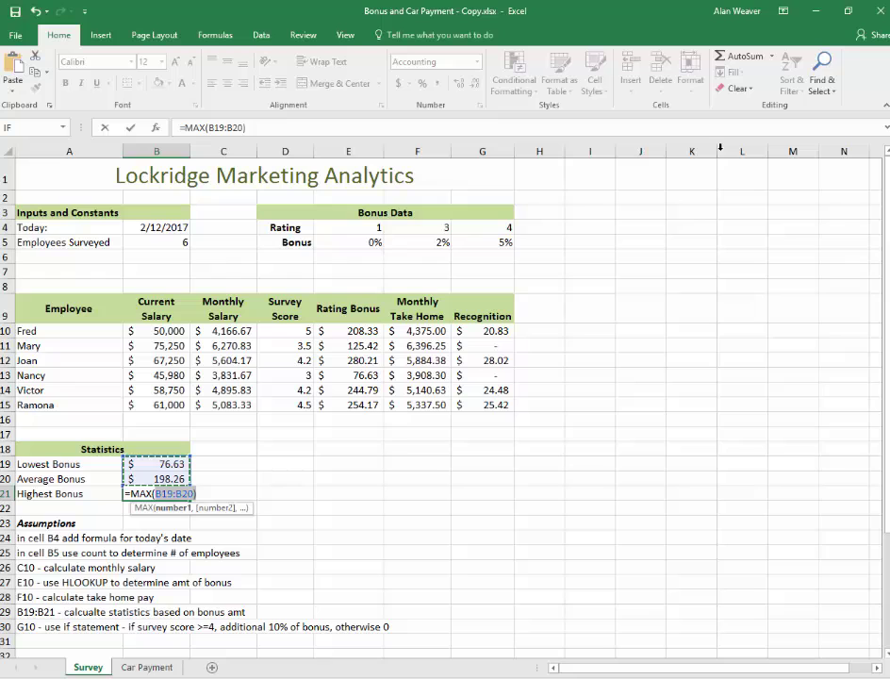
drag(366, 332, 364, 407)
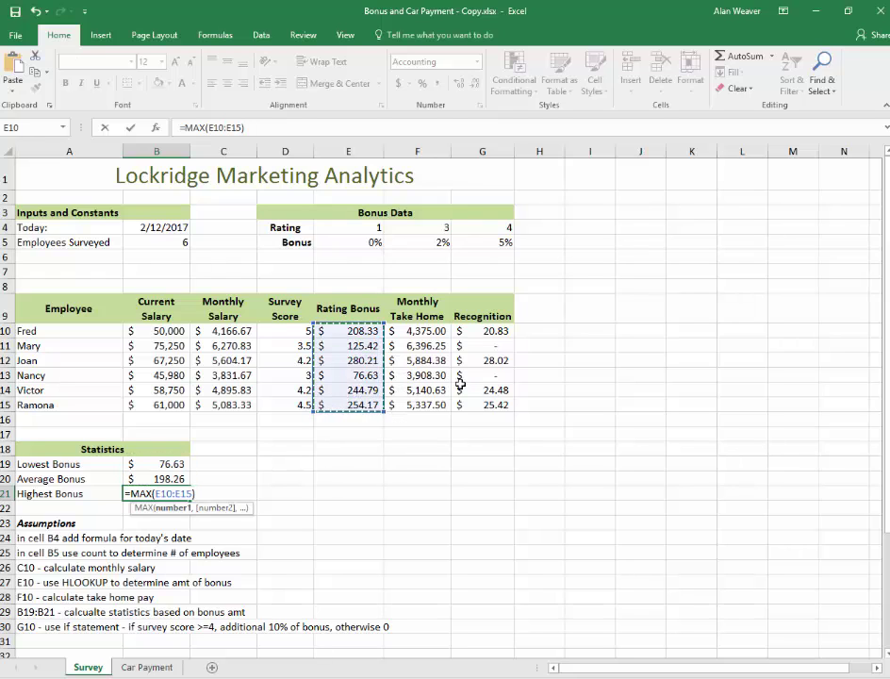
key(Return)
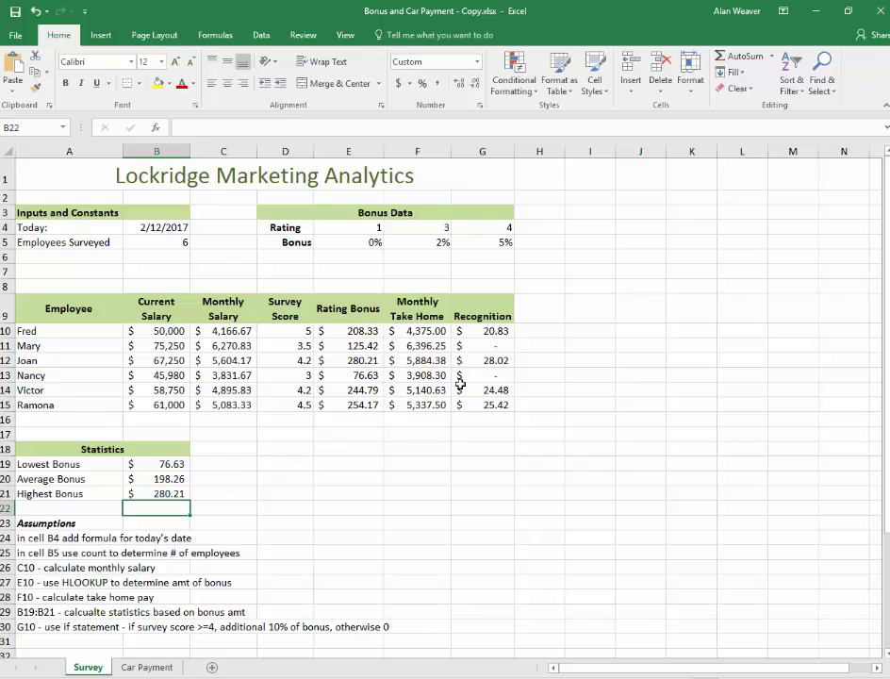